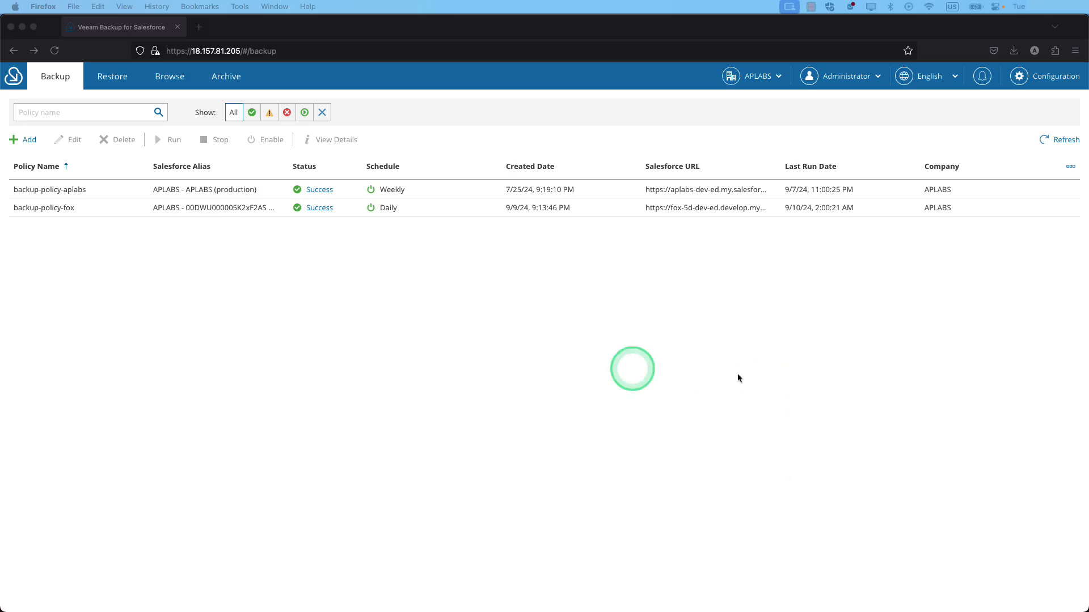
Start adding a backup policy, leaving Production (login.salesforce.com) as the Salesforce login environment
{"action": "left_click", "coordinate": [462, 353]}
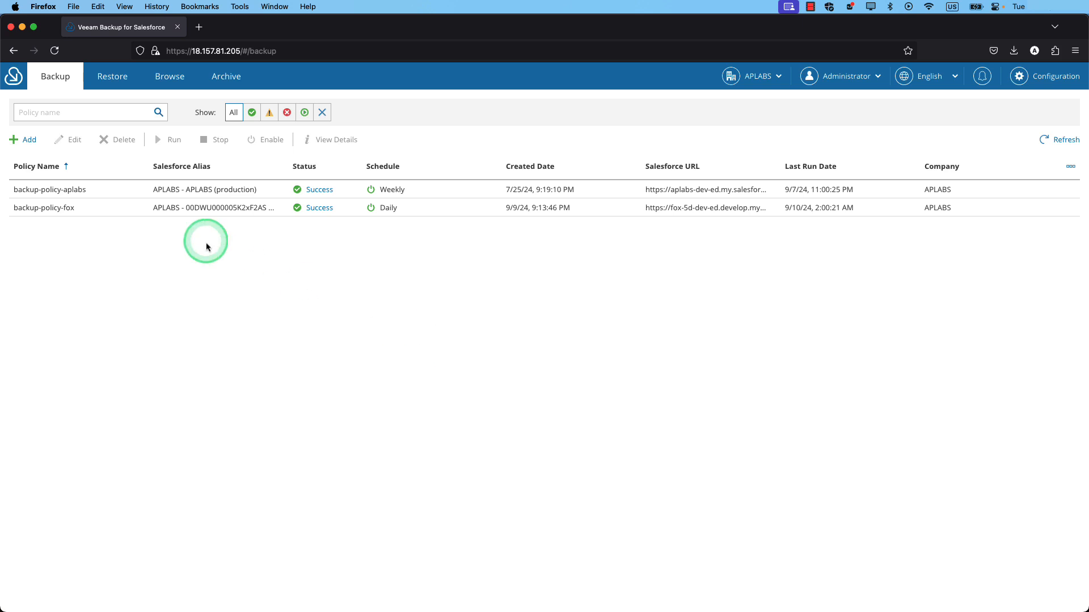
{"action": "left_click", "coordinate": [29, 140]}
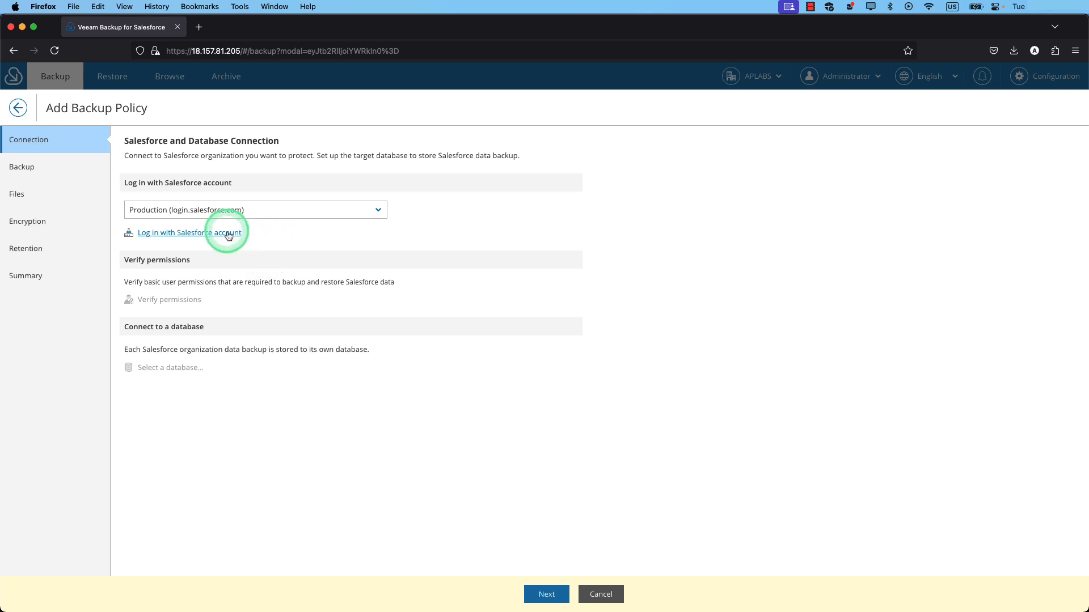
{"action": "left_click", "coordinate": [228, 211]}
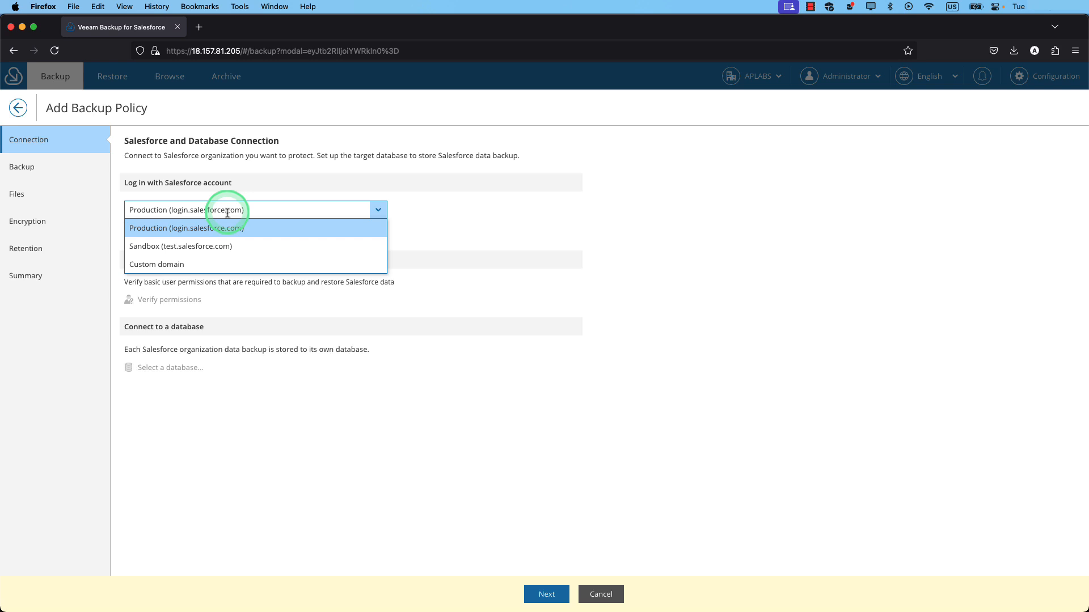
{"action": "left_click", "coordinate": [276, 188]}
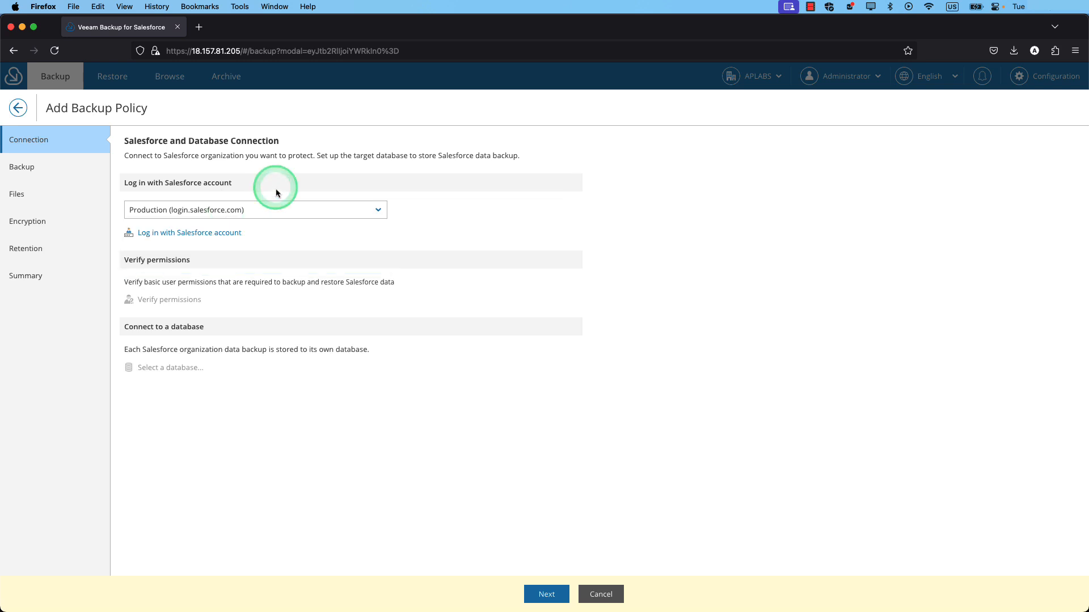
Log in to Salesforce through the custom domain mindful-moose-byzsf1-dev-ed.trailblaze using the filled-in credentials, and verify the account's backup permissions
{"action": "left_click", "coordinate": [218, 239]}
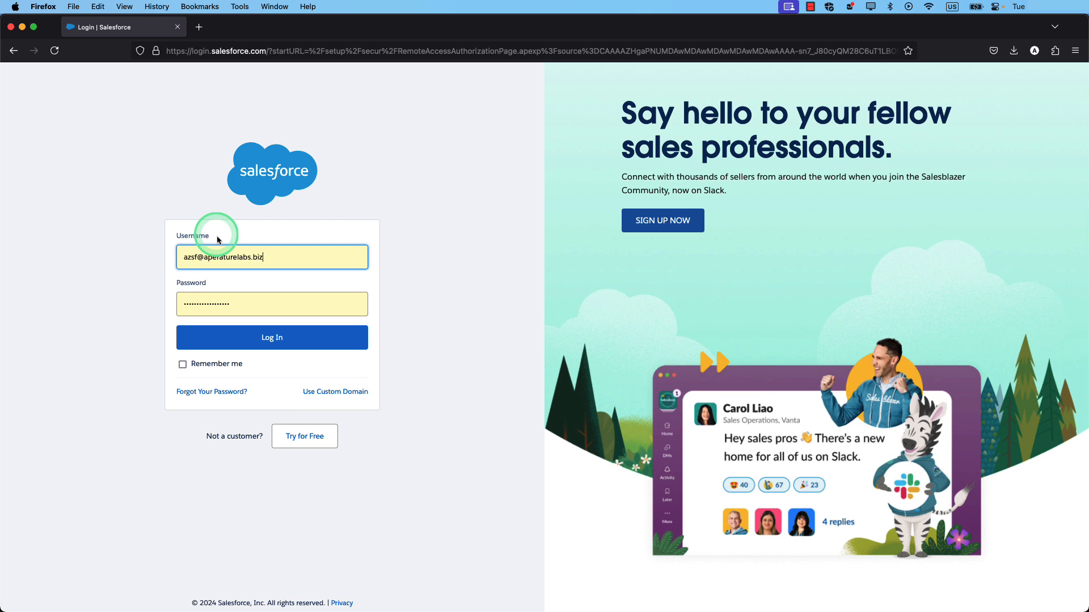
{"action": "left_click", "coordinate": [325, 391]}
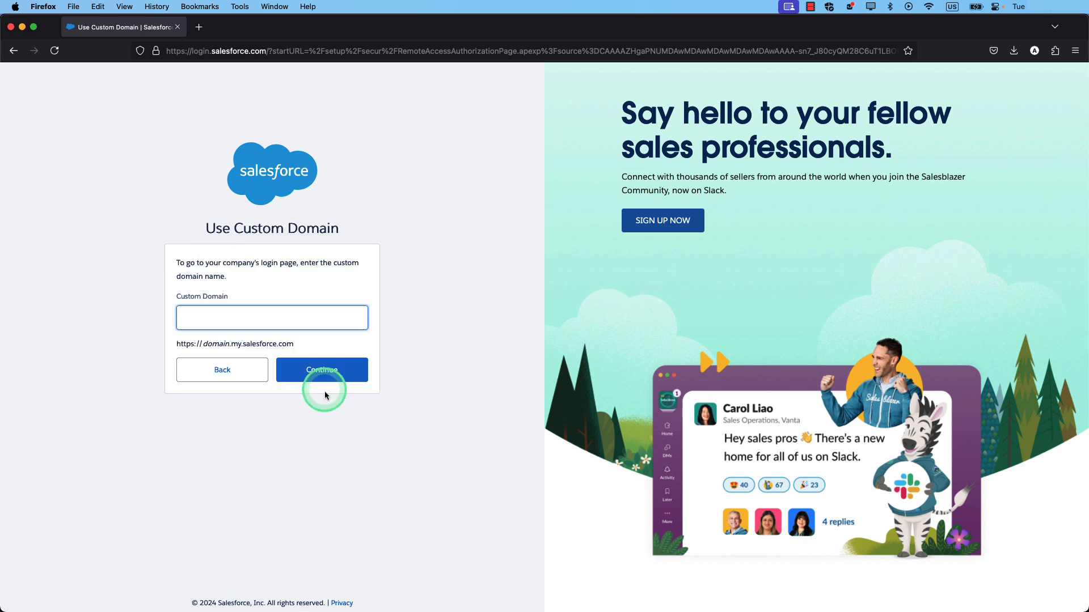
{"action": "type", "text": "mindful-moose-byzsf1-dev-ed.trailblaze"}
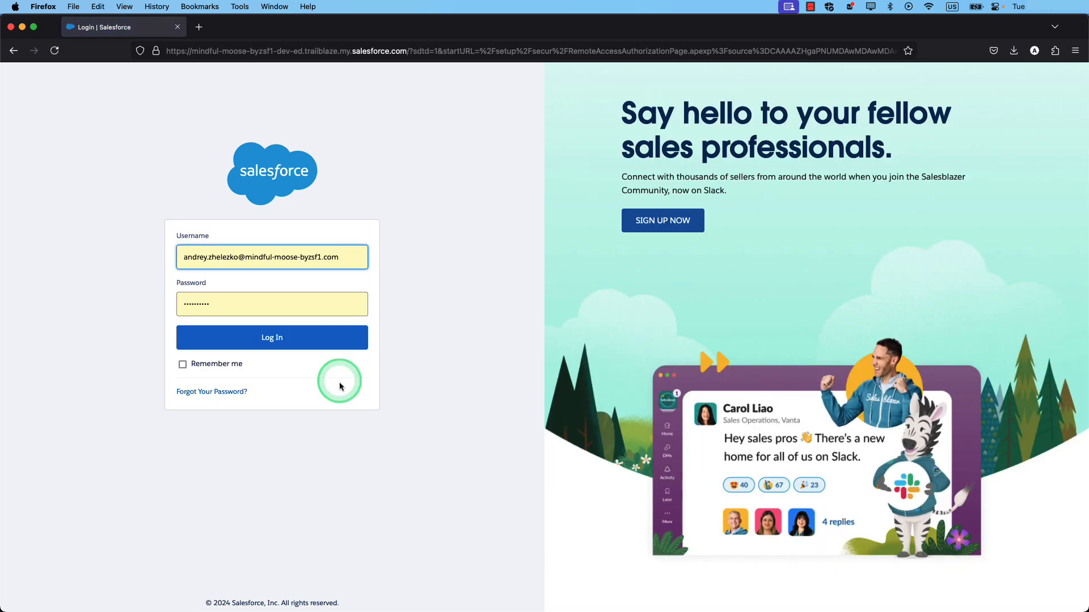
{"action": "left_click", "coordinate": [333, 344]}
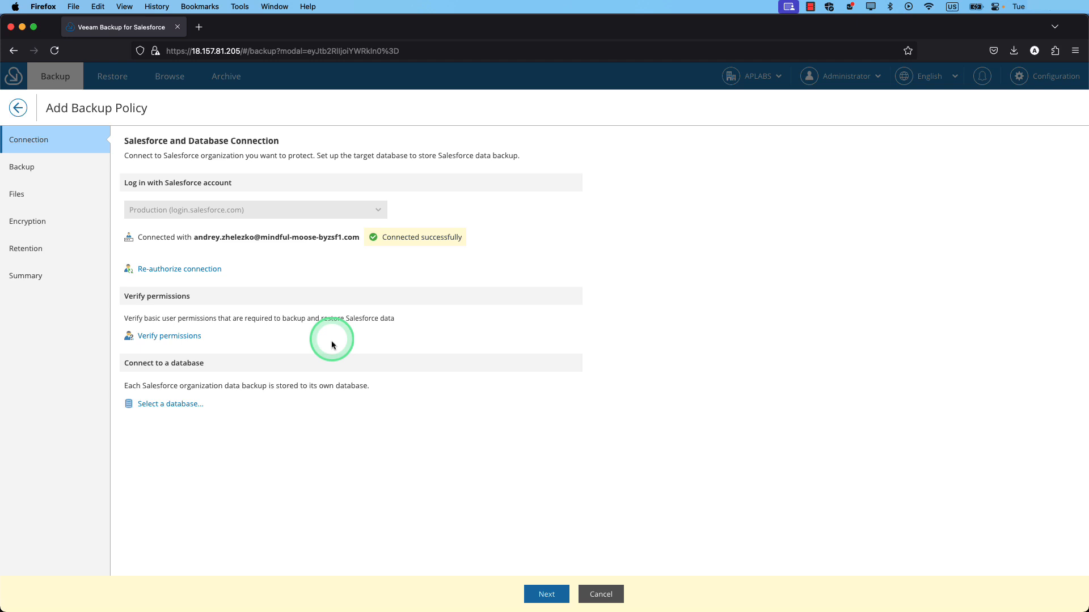
{"action": "left_click", "coordinate": [187, 339]}
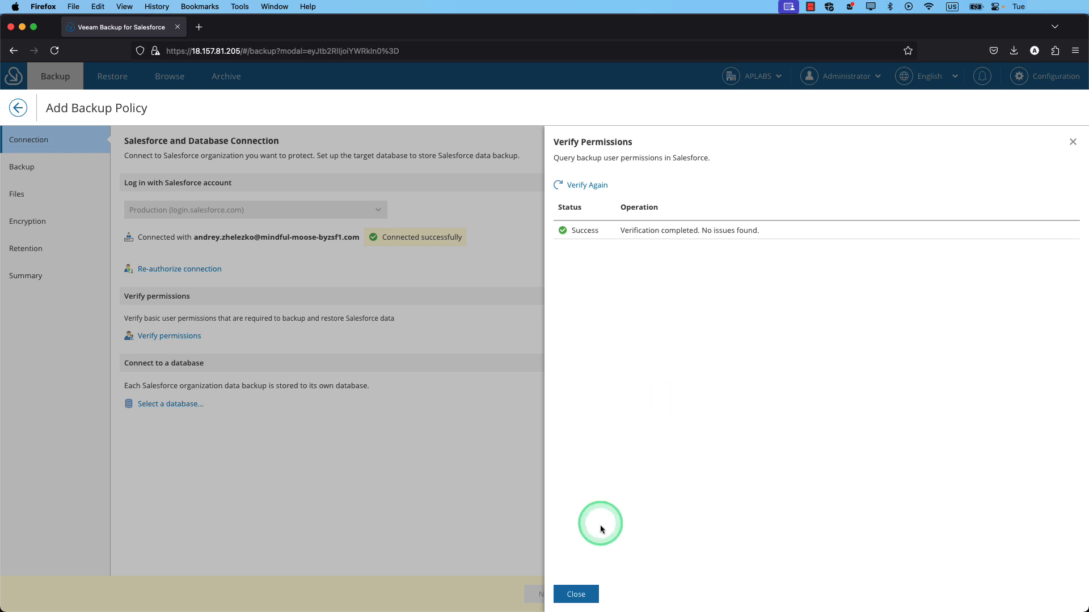
{"action": "left_click", "coordinate": [586, 595]}
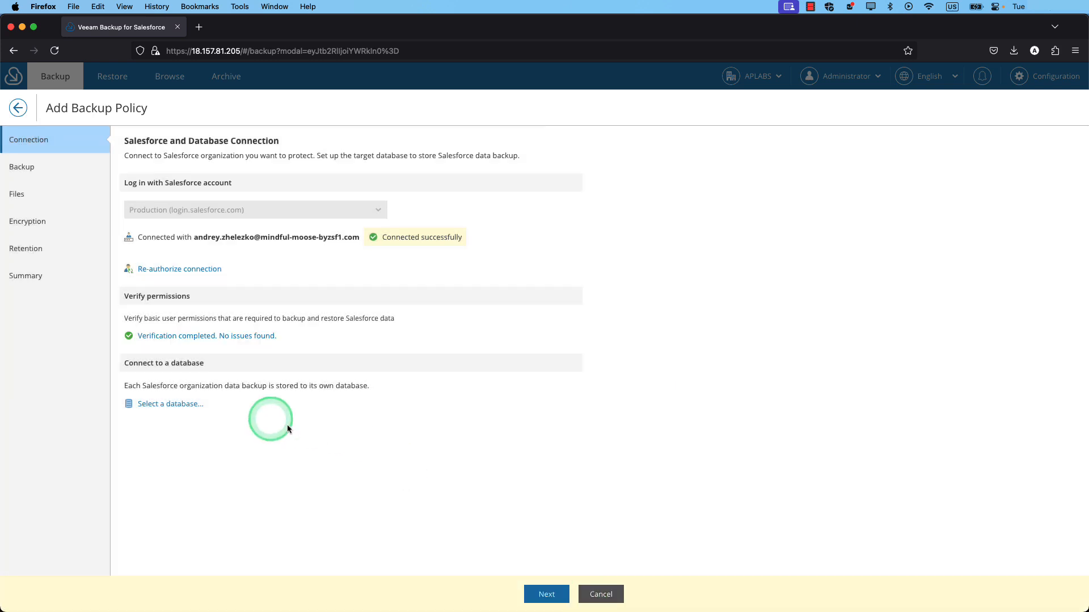
Add and apply a database connection on the existing vbsf@localhost:5432 server, with database name and connection label mindmoose
{"action": "left_click", "coordinate": [186, 406]}
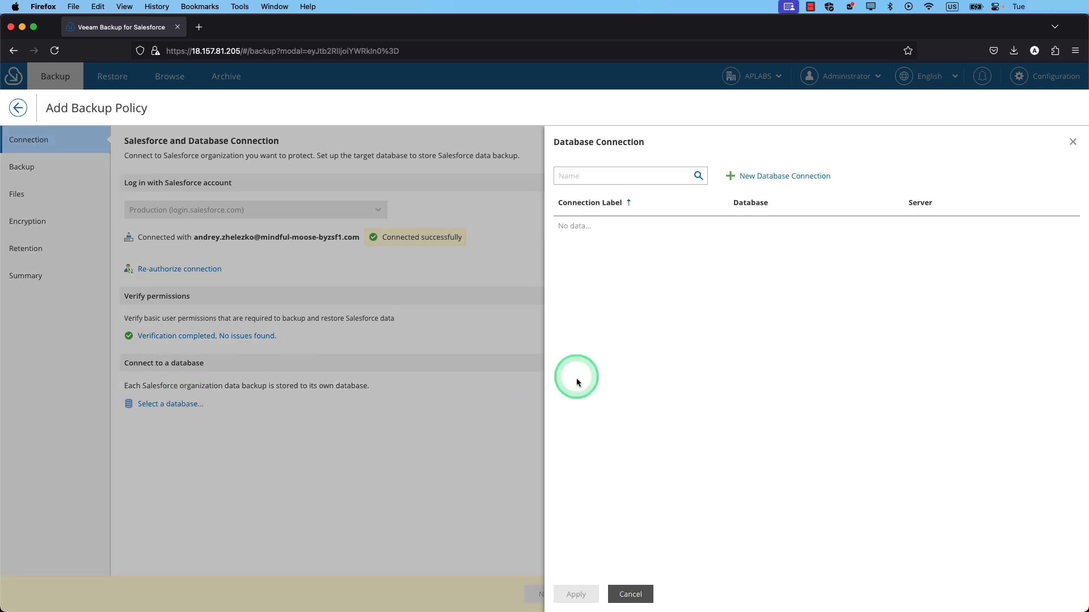
{"action": "left_click", "coordinate": [781, 180]}
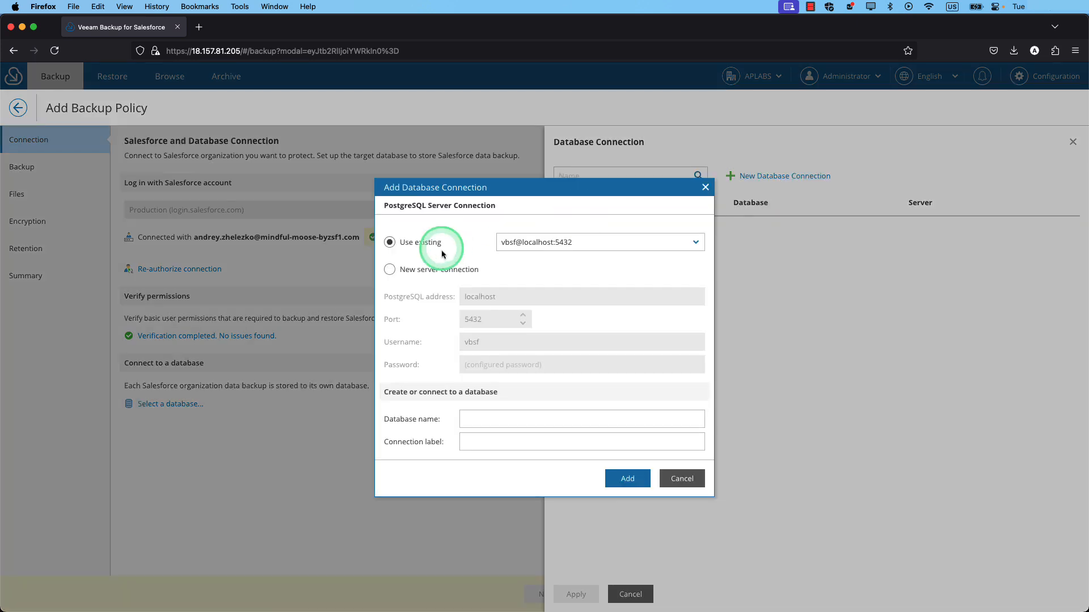
{"action": "left_click", "coordinate": [482, 418]}
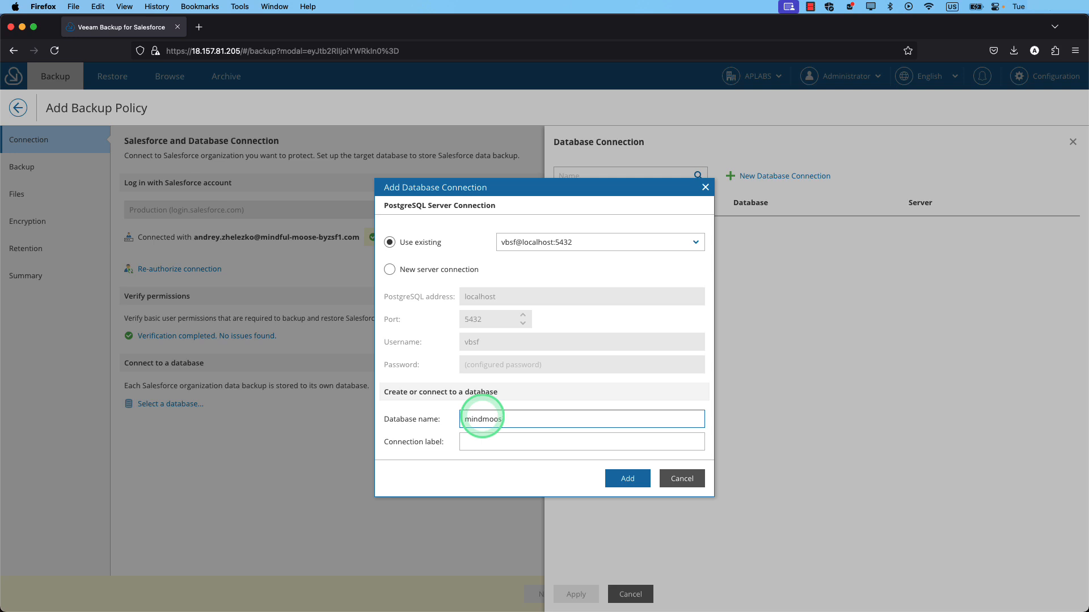
{"action": "key", "text": "Tab"}
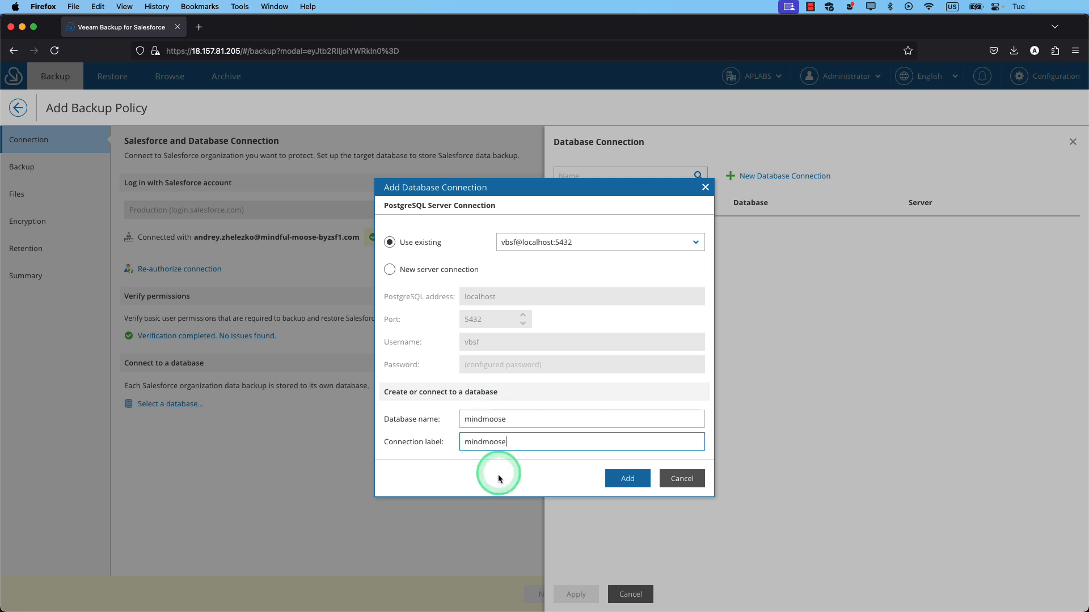
{"action": "left_click", "coordinate": [627, 480]}
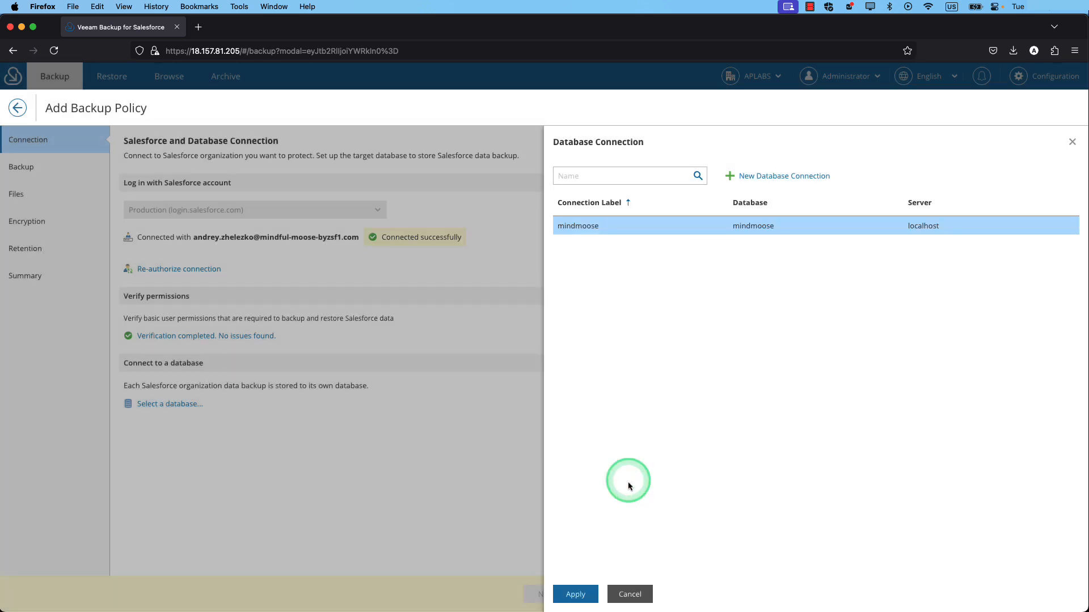
{"action": "left_click", "coordinate": [576, 593]}
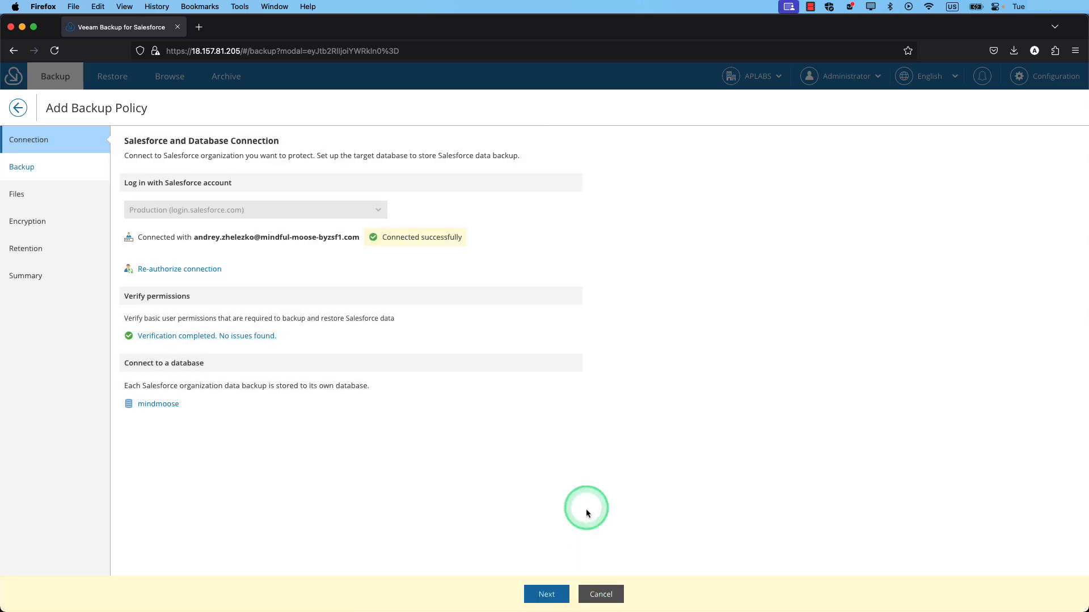
{"action": "left_click", "coordinate": [544, 594]}
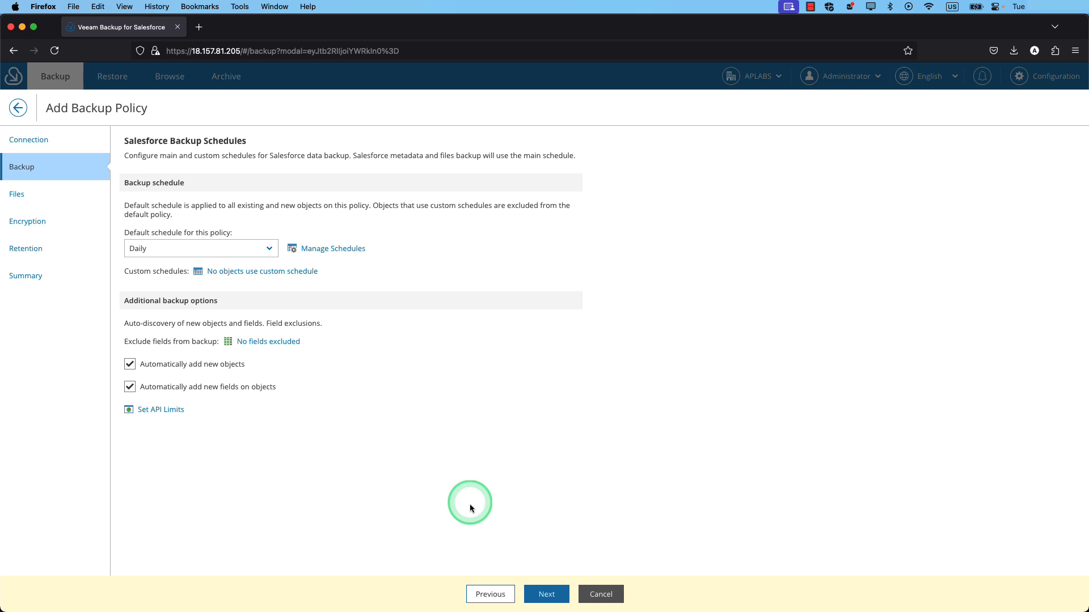
Create a backup schedule named 30 min that runs every day every 30 minutes, and apply Daily as the policy's default schedule
{"action": "left_click", "coordinate": [270, 249]}
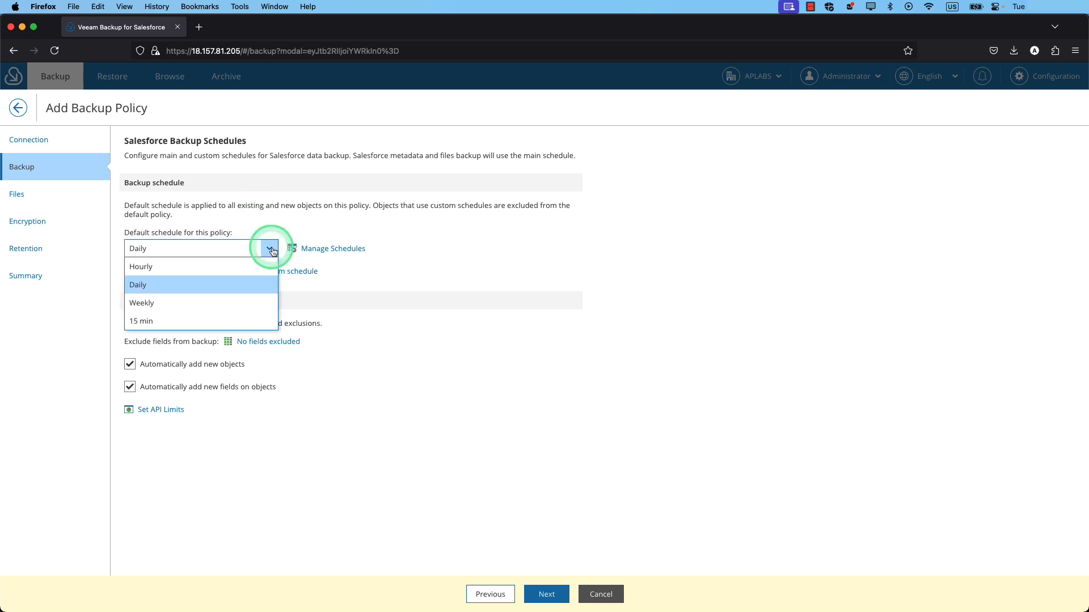
{"action": "left_click", "coordinate": [335, 218]}
{"action": "left_click", "coordinate": [333, 250]}
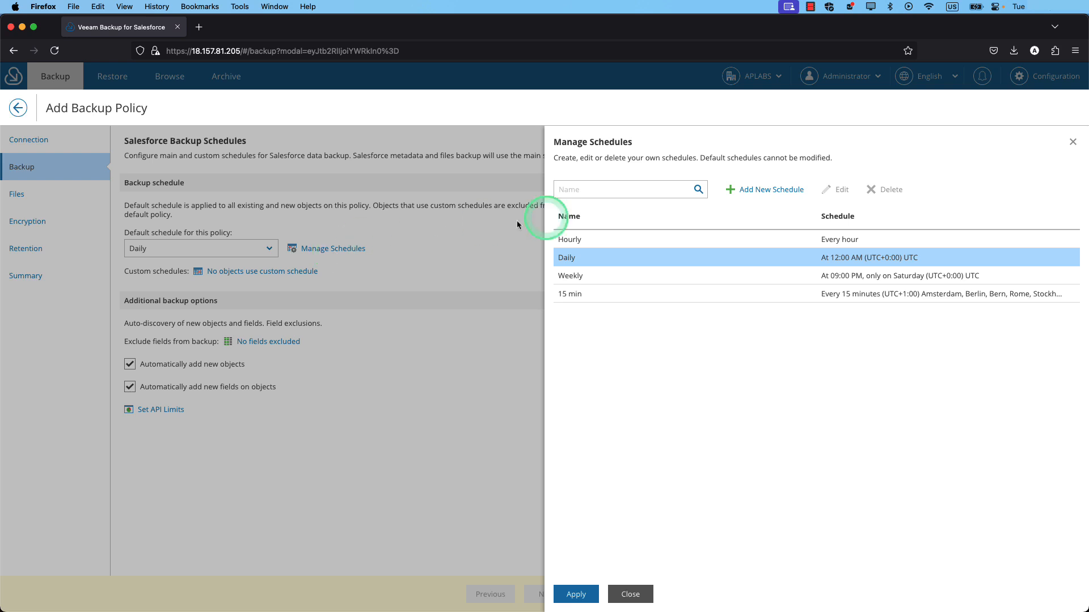
{"action": "left_click", "coordinate": [747, 189]}
{"action": "left_click", "coordinate": [622, 214]}
{"action": "left_click", "coordinate": [572, 224]}
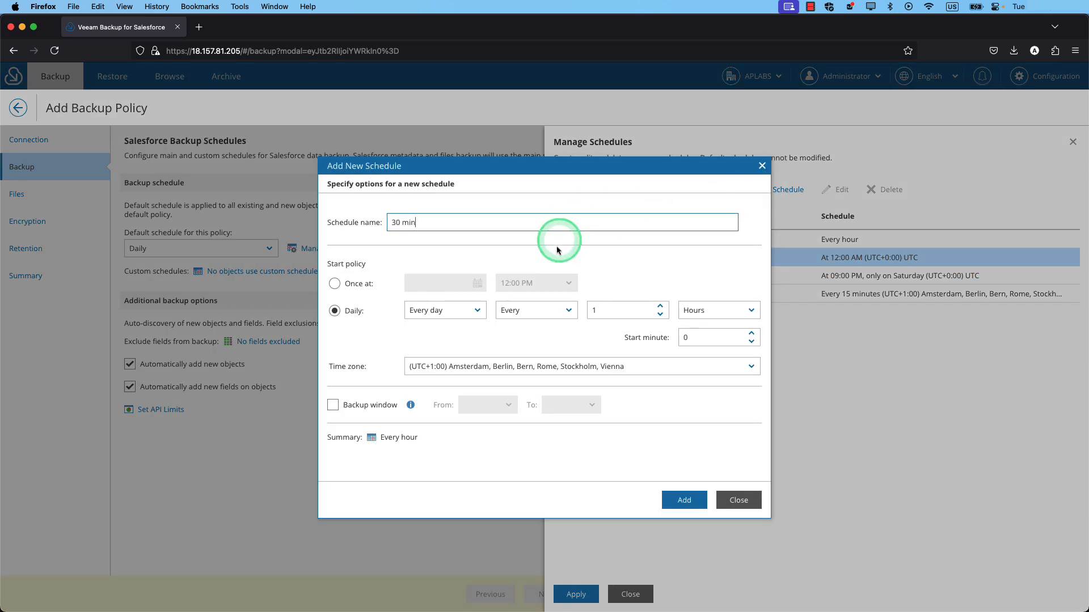
{"action": "left_click", "coordinate": [612, 313]}
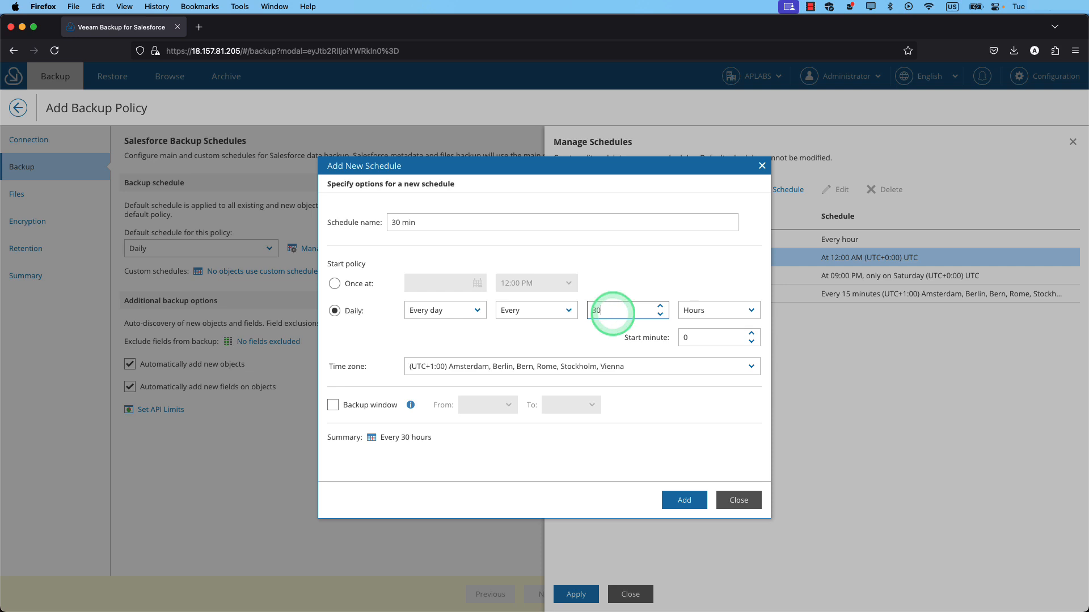
{"action": "left_click", "coordinate": [720, 315]}
{"action": "left_click", "coordinate": [713, 330]}
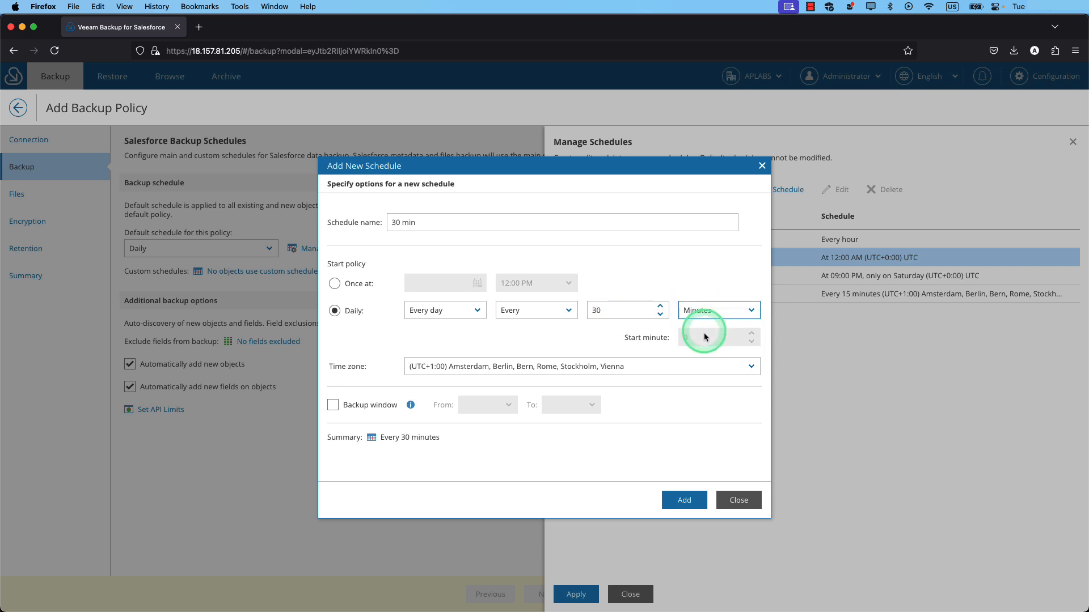
{"action": "left_click", "coordinate": [676, 500]}
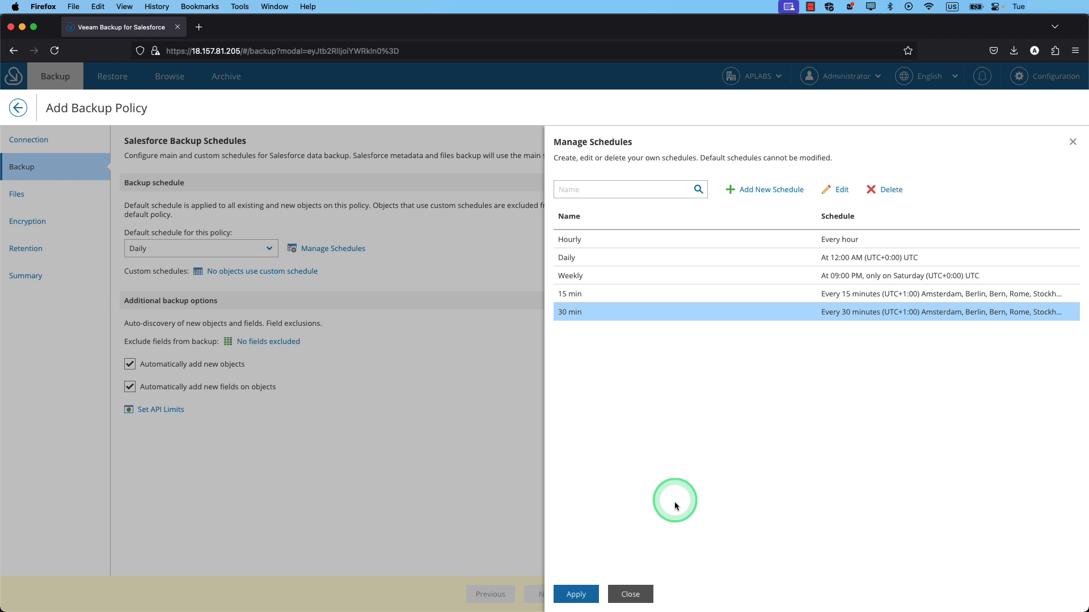
{"action": "left_click", "coordinate": [616, 259]}
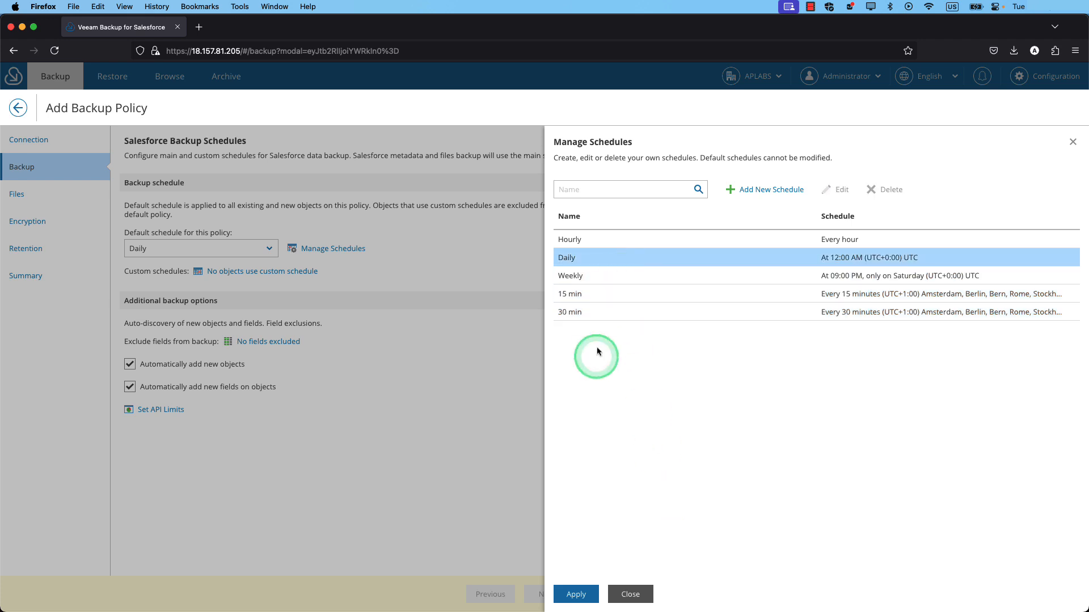
{"action": "left_click", "coordinate": [576, 593]}
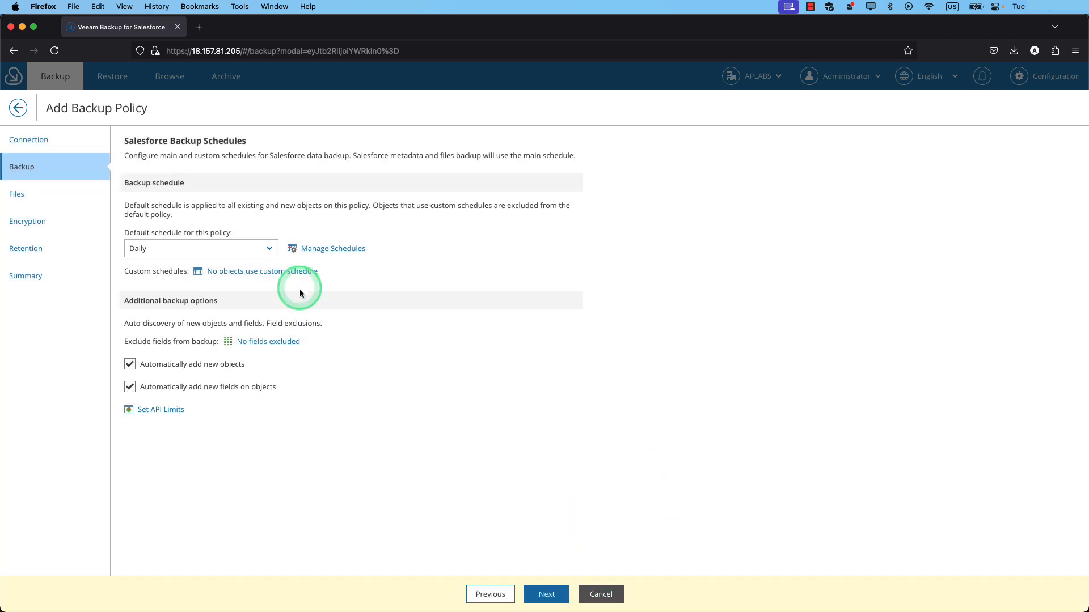
Assign the 30 min schedule to the Account object in the policy's custom schedules
{"action": "left_click", "coordinate": [298, 272]}
{"action": "left_click", "coordinate": [562, 272]}
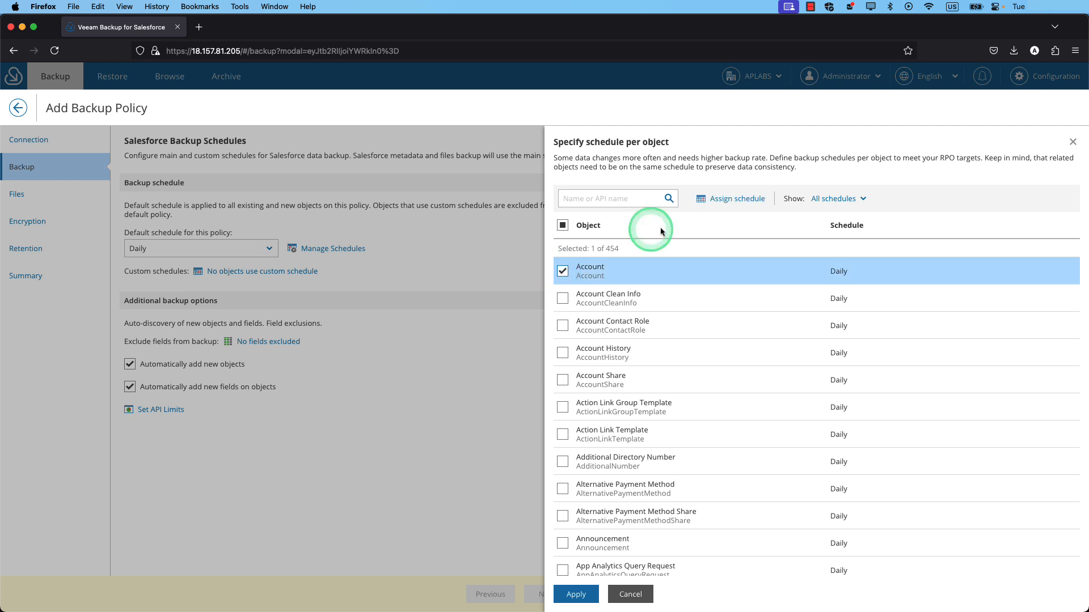
{"action": "left_click", "coordinate": [732, 200]}
{"action": "left_click", "coordinate": [545, 346]}
{"action": "left_click", "coordinate": [476, 438]}
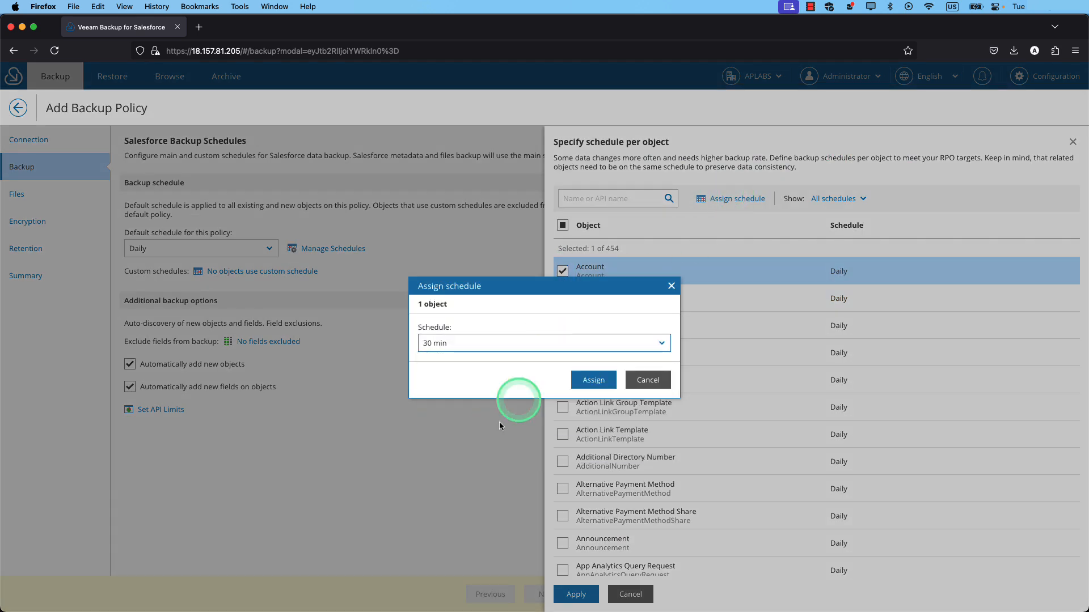
{"action": "left_click", "coordinate": [594, 380]}
Find the Opportunity object with the filter oppo, assign it the 30 min schedule, and apply the custom schedules
{"action": "left_click", "coordinate": [587, 198]}
{"action": "type", "text": "oppo"}
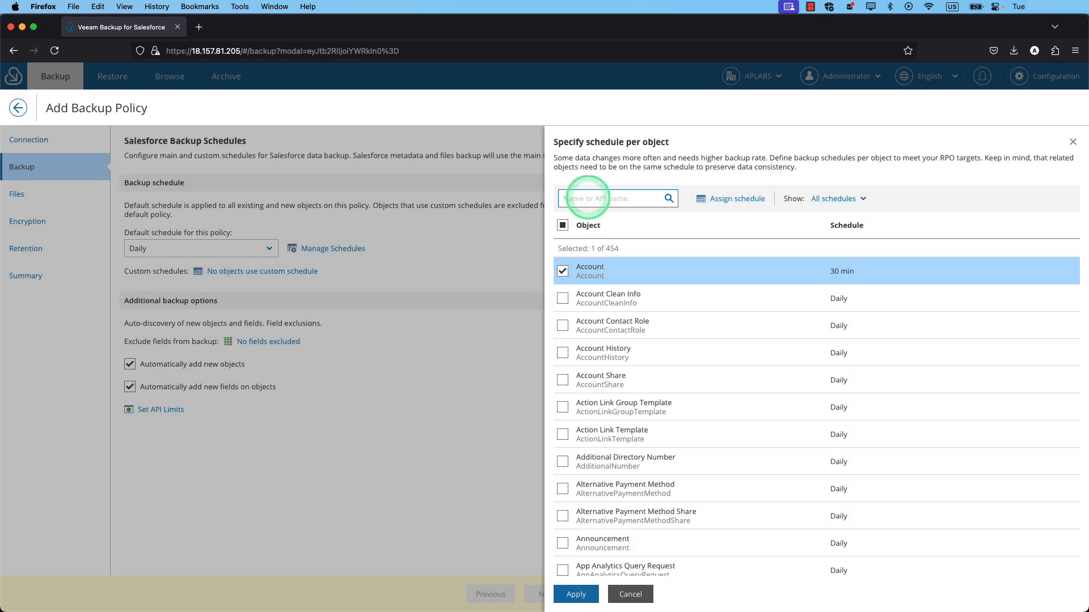
{"action": "left_click", "coordinate": [562, 271]}
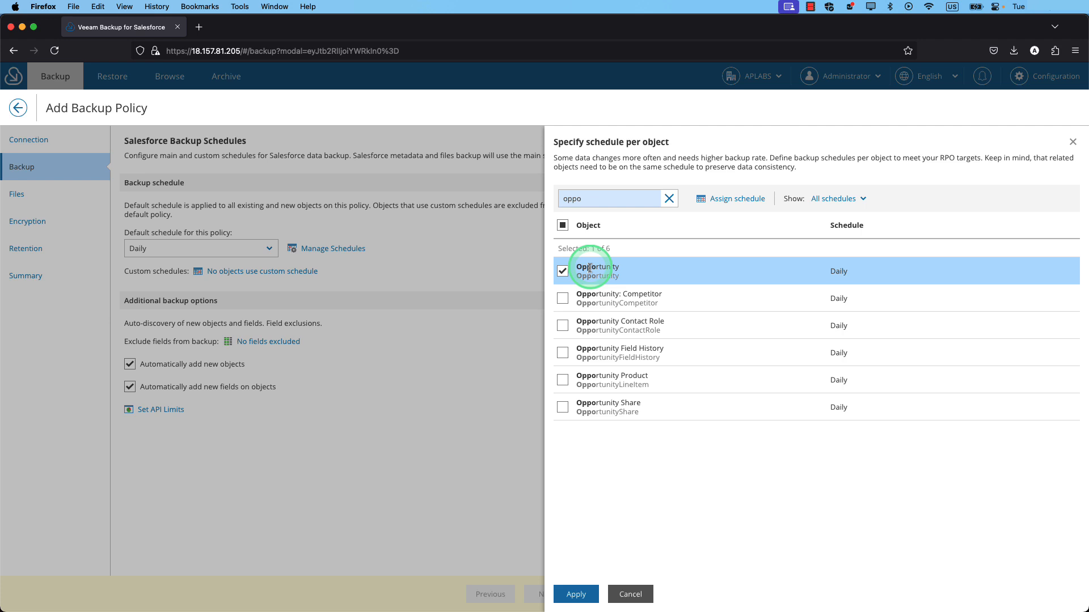
{"action": "left_click", "coordinate": [735, 199]}
{"action": "left_click", "coordinate": [593, 380]}
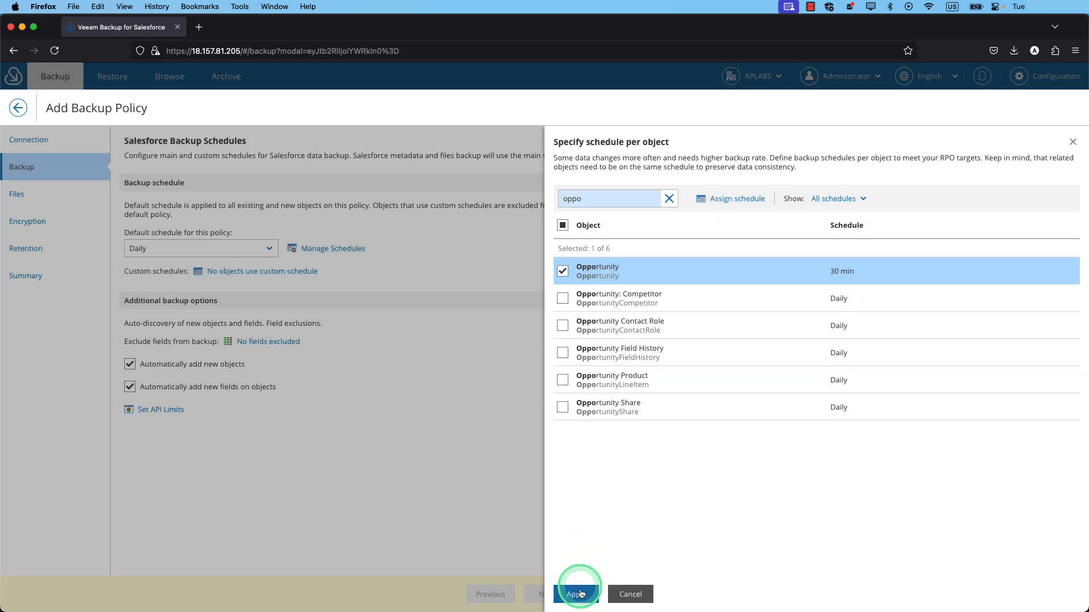
{"action": "left_click", "coordinate": [576, 595]}
Add the Account object's D-U-N-S Number field to the fields excluded from backup
{"action": "left_click", "coordinate": [280, 343]}
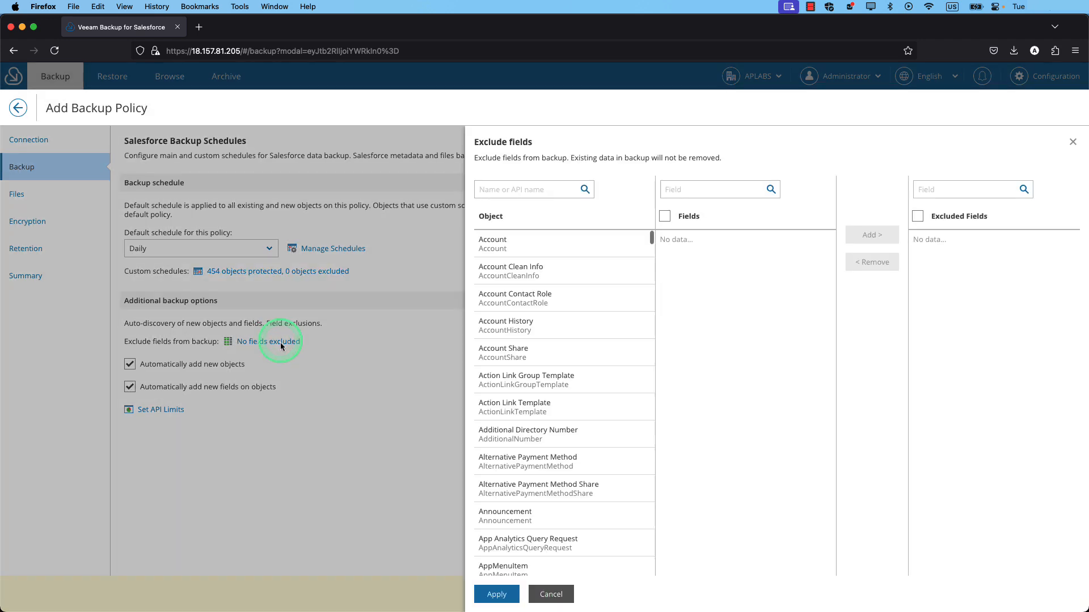
{"action": "left_click", "coordinate": [528, 307]}
{"action": "left_click", "coordinate": [528, 242]}
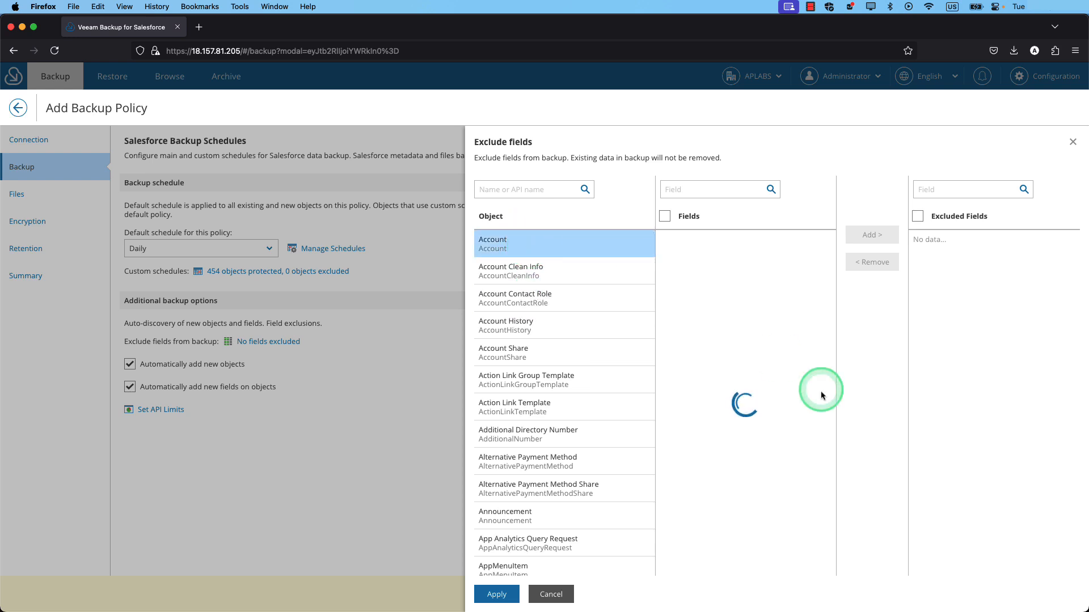
{"action": "scroll", "coordinate": [741, 368], "scroll_direction": "down", "scroll_amount": 5}
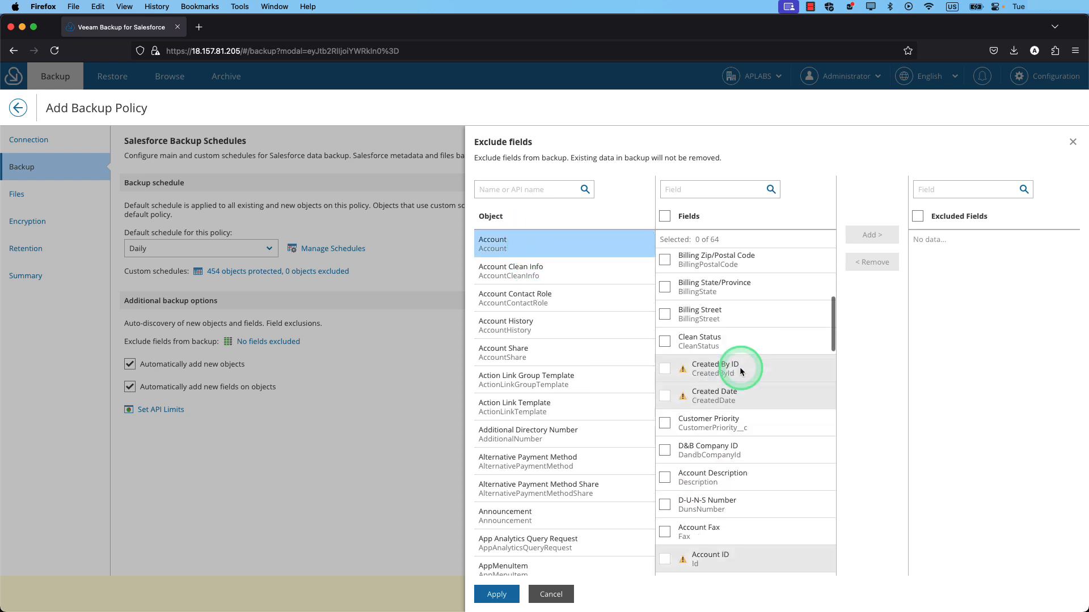
{"action": "scroll", "coordinate": [742, 371], "scroll_direction": "down", "scroll_amount": 1}
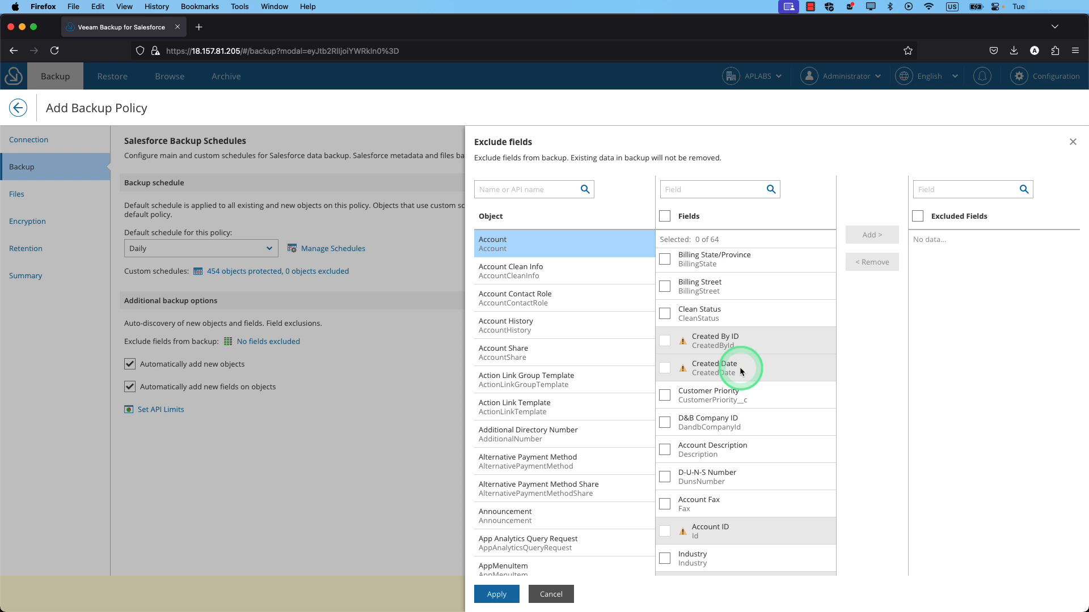
{"action": "left_click", "coordinate": [665, 477]}
{"action": "left_click", "coordinate": [872, 235]}
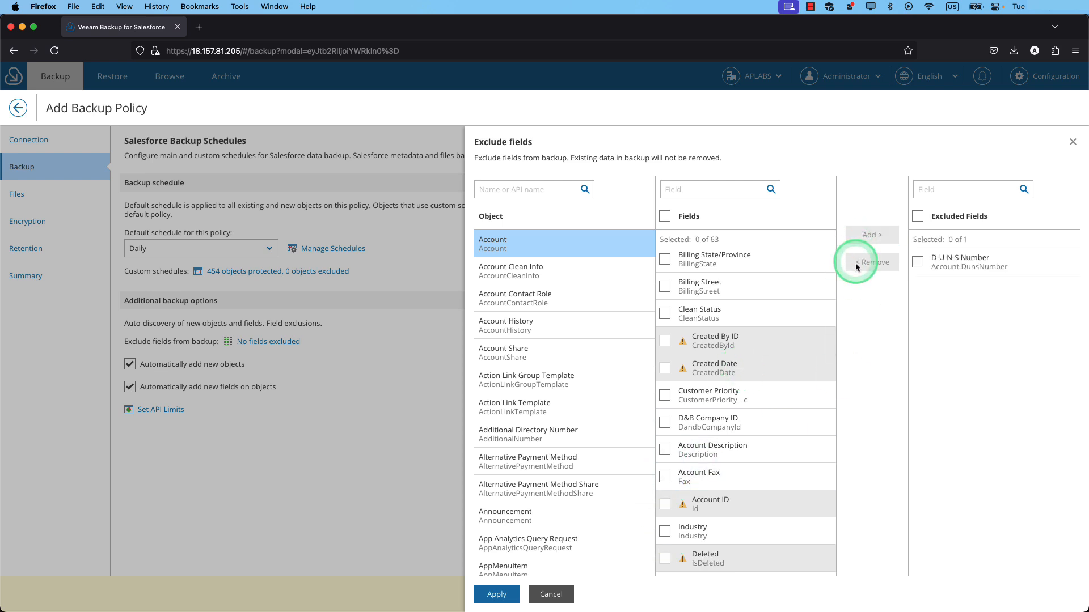
Apply the field exclusions to the backup policy
{"action": "left_click", "coordinate": [498, 594]}
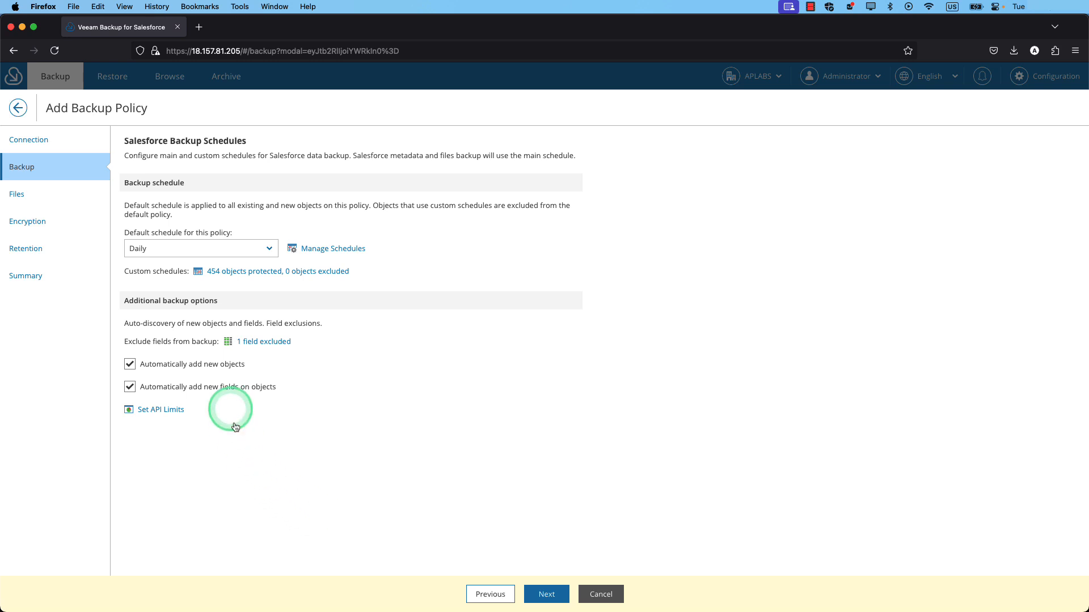
{"action": "left_click", "coordinate": [213, 370]}
{"action": "left_click", "coordinate": [213, 370]}
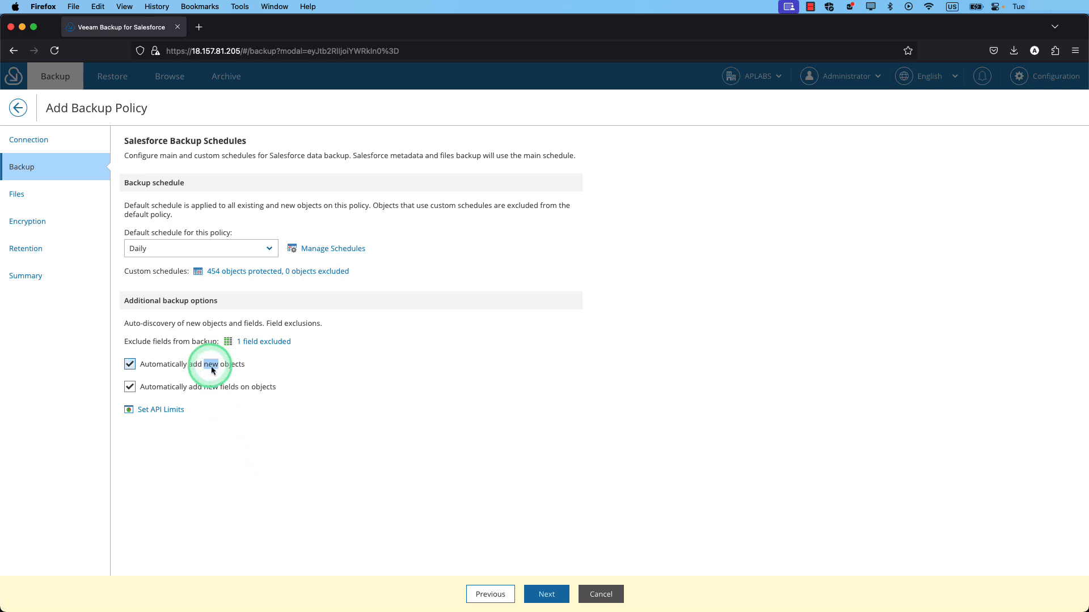
{"action": "left_click", "coordinate": [205, 390]}
{"action": "left_click", "coordinate": [205, 391]}
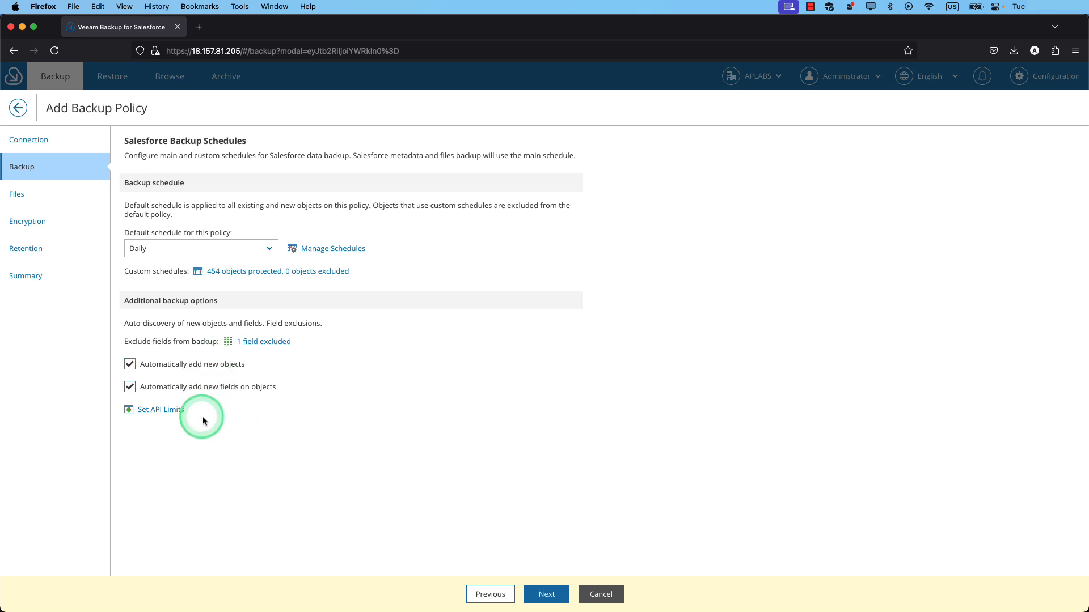
Set the REST API and BULK API usage limits to 80% and apply them
{"action": "left_click", "coordinate": [161, 410]}
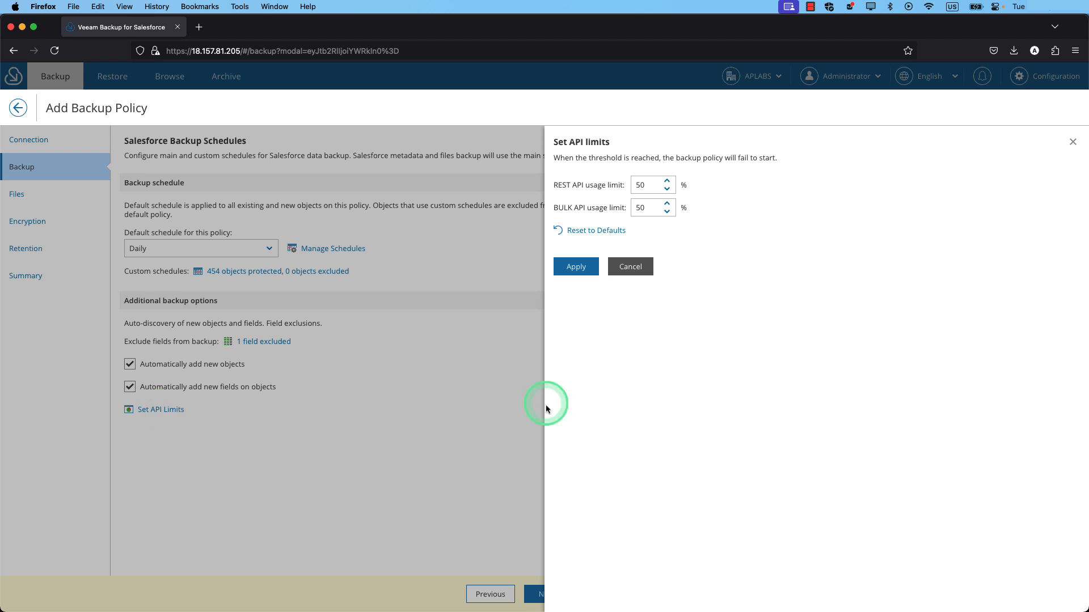
{"action": "double_click", "coordinate": [649, 187]}
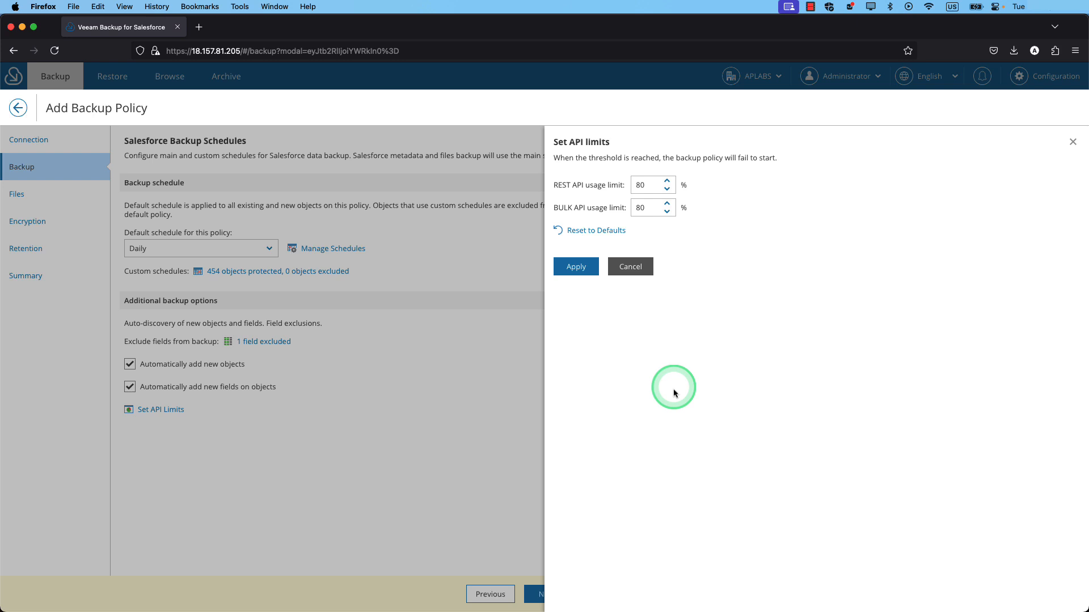
{"action": "left_click", "coordinate": [576, 267]}
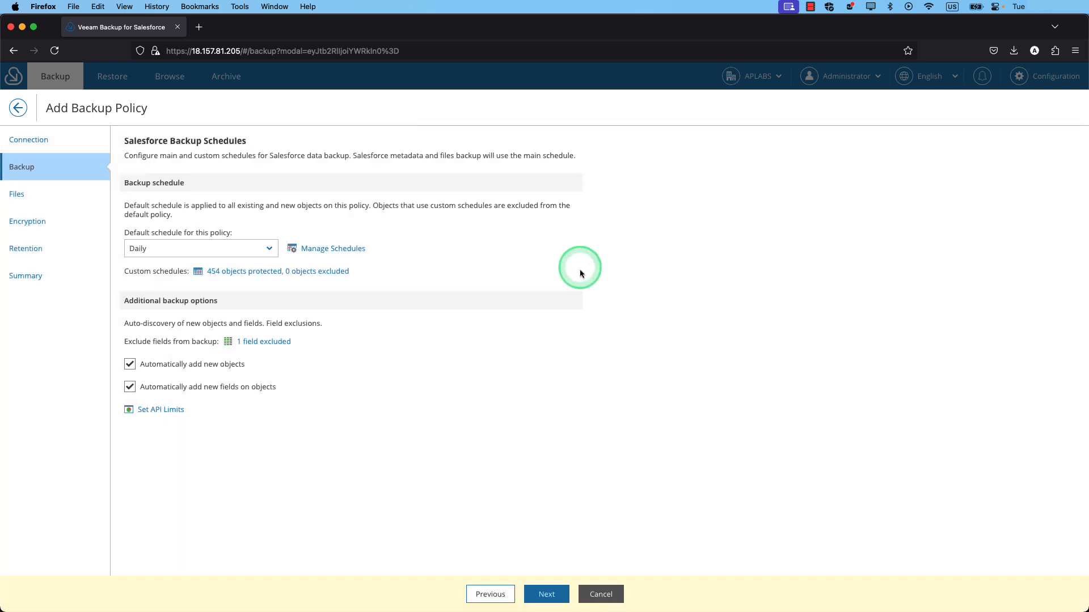
Continue to the policy's file backup options and add the Attachment and Content Version file types
{"action": "left_click", "coordinate": [544, 600]}
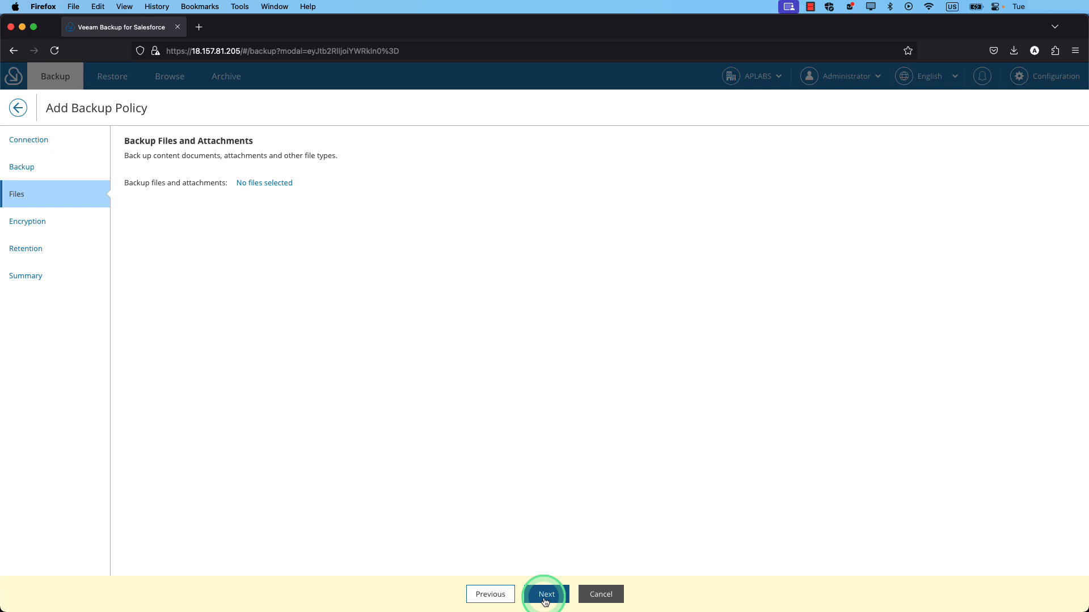
{"action": "left_click", "coordinate": [287, 187]}
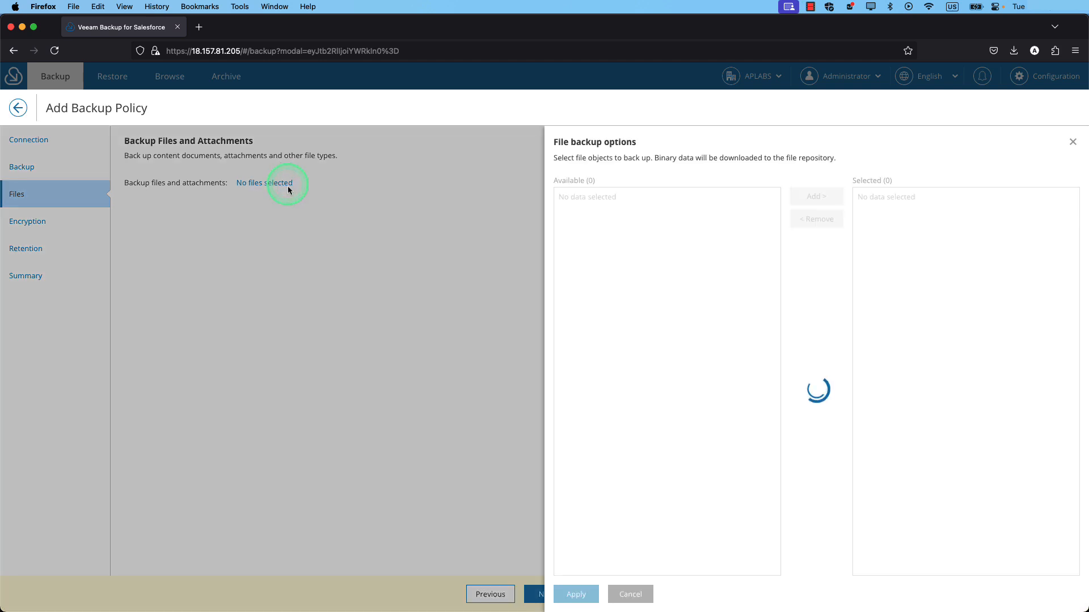
{"action": "left_click", "coordinate": [627, 198]}
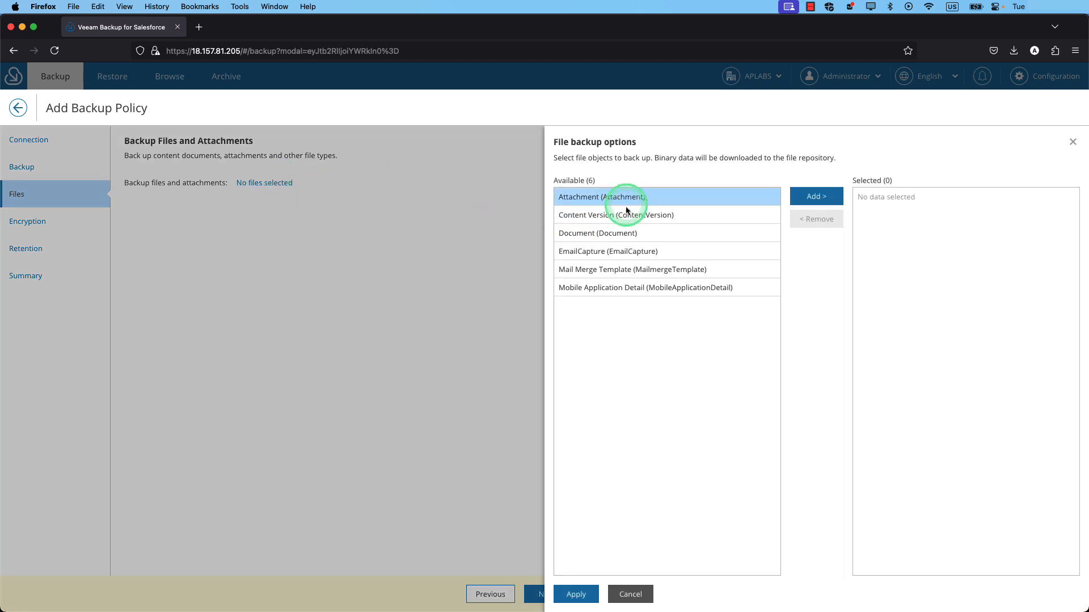
{"action": "left_click", "coordinate": [840, 208]}
{"action": "left_click", "coordinate": [702, 196]}
{"action": "left_click", "coordinate": [819, 200]}
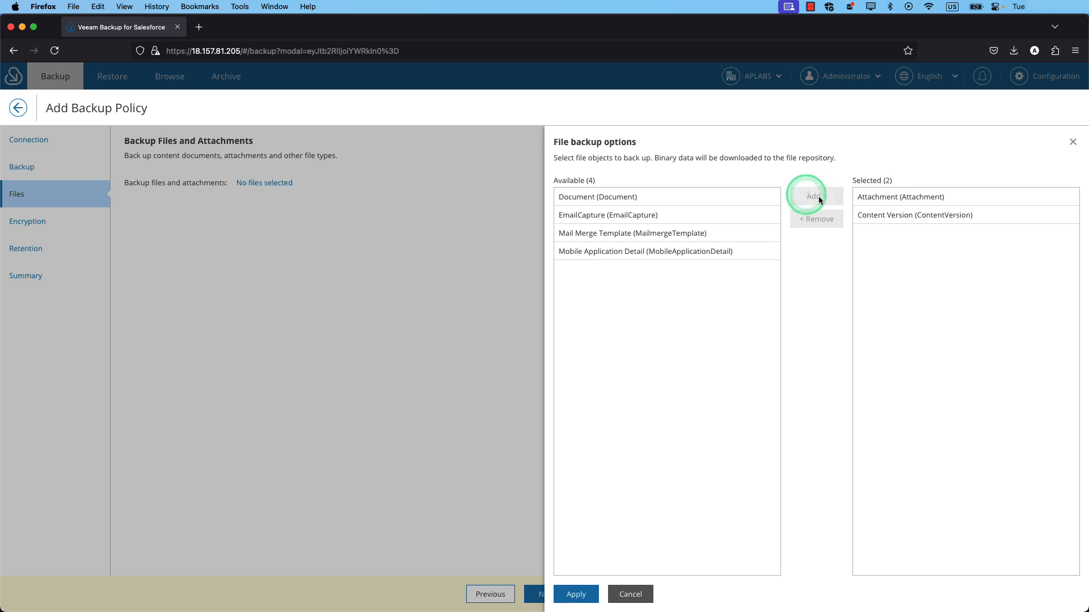
Add Document, EmailCapture, Mail Merge Template and Mobile Application Detail to the file backup and apply the selection
{"action": "left_click", "coordinate": [723, 193]}
{"action": "left_click", "coordinate": [814, 198]}
{"action": "left_click", "coordinate": [723, 204]}
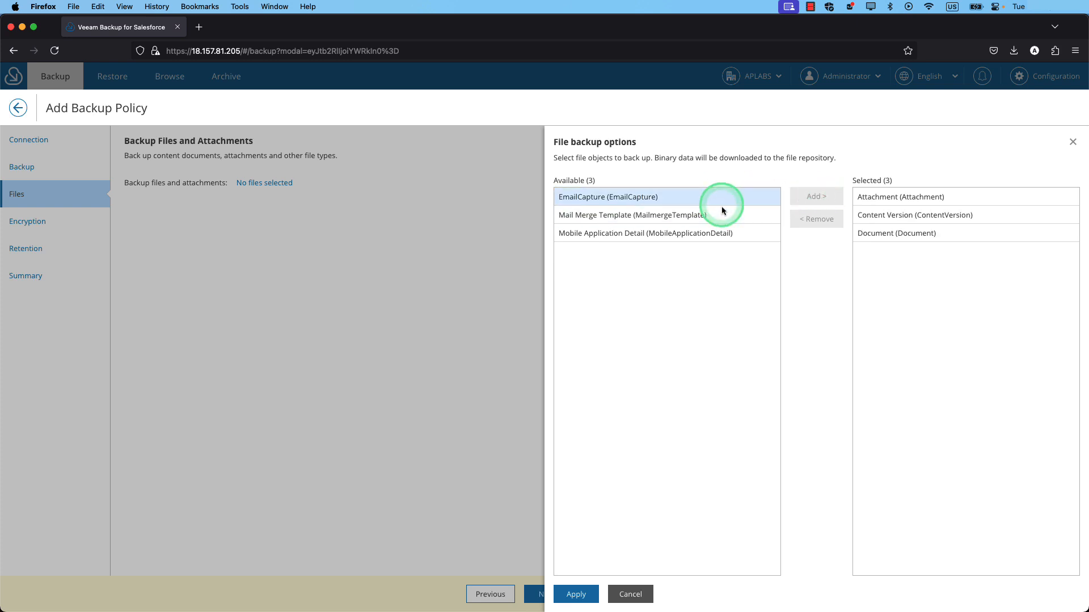
{"action": "left_click", "coordinate": [812, 200]}
{"action": "left_click", "coordinate": [756, 199]}
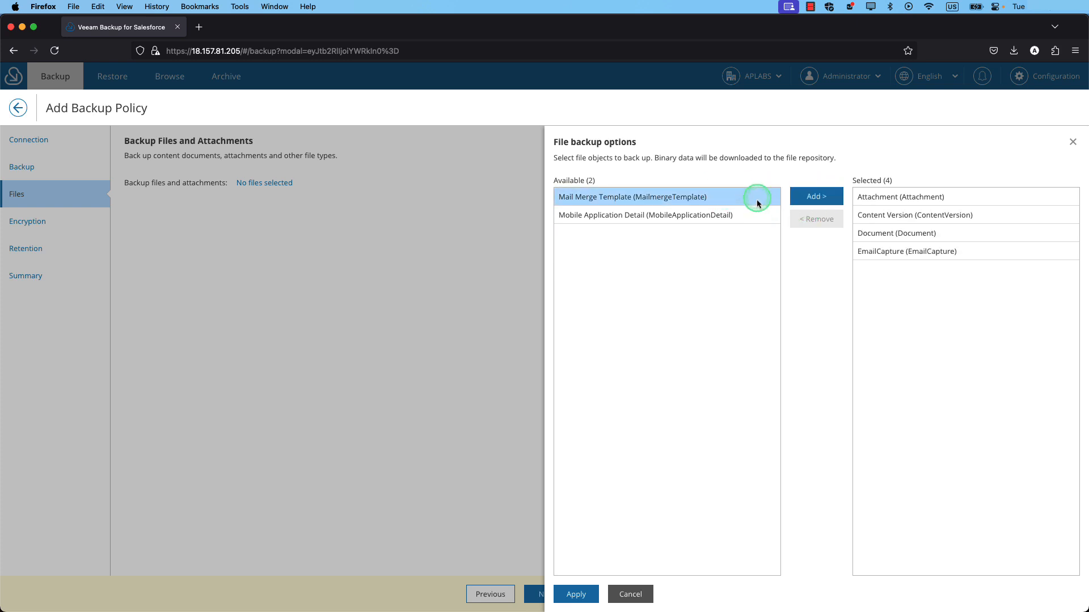
{"action": "left_click", "coordinate": [814, 198]}
{"action": "left_click", "coordinate": [738, 199]}
{"action": "left_click", "coordinate": [809, 201]}
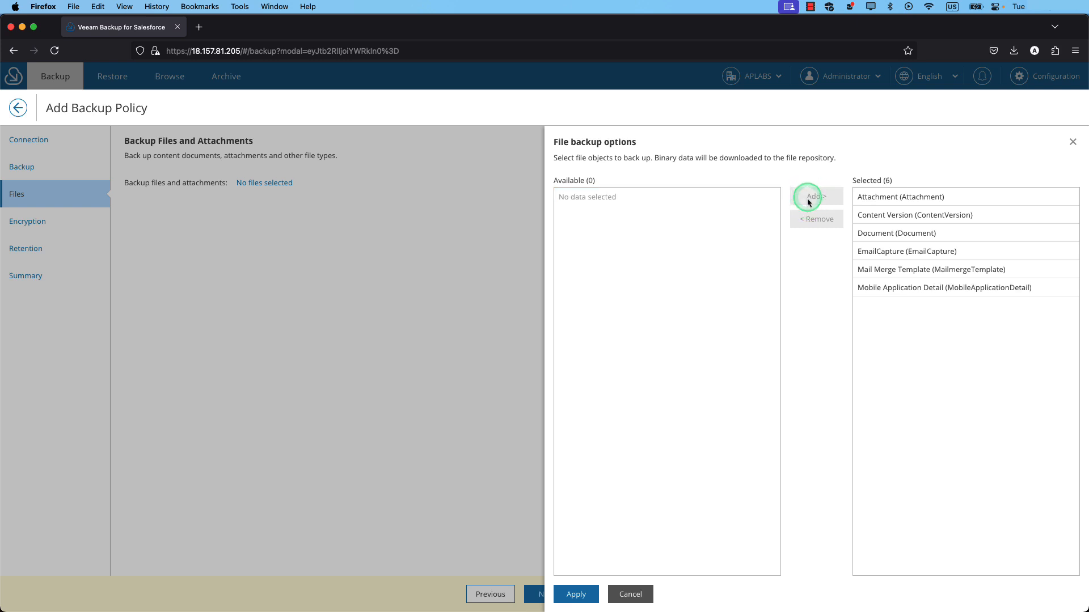
{"action": "left_click", "coordinate": [576, 593]}
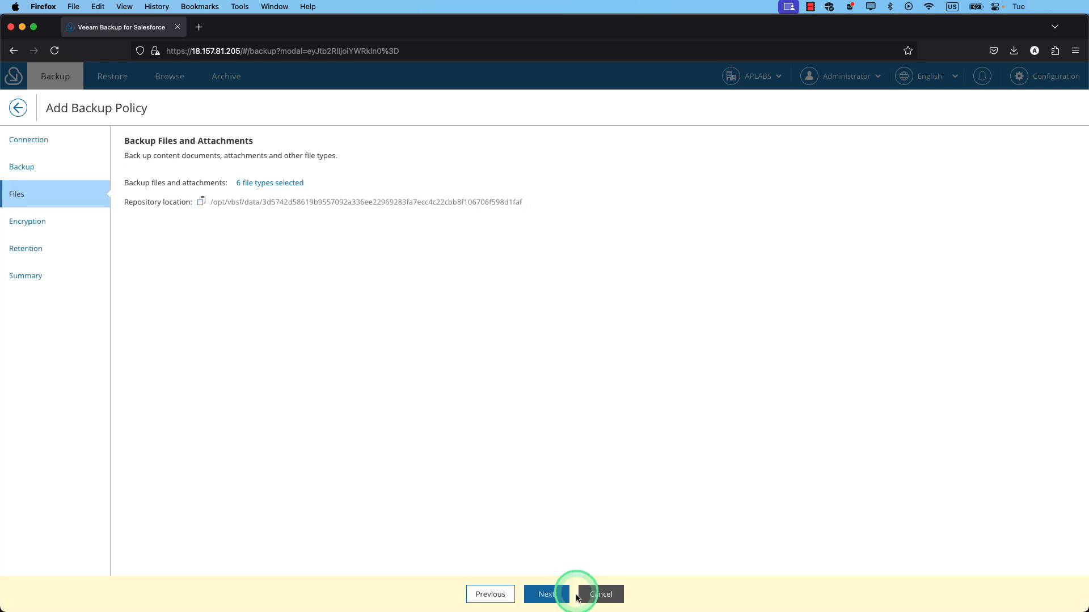
Copy the file repository location to the clipboard and continue to the policy's encryption settings
{"action": "left_click", "coordinate": [205, 204]}
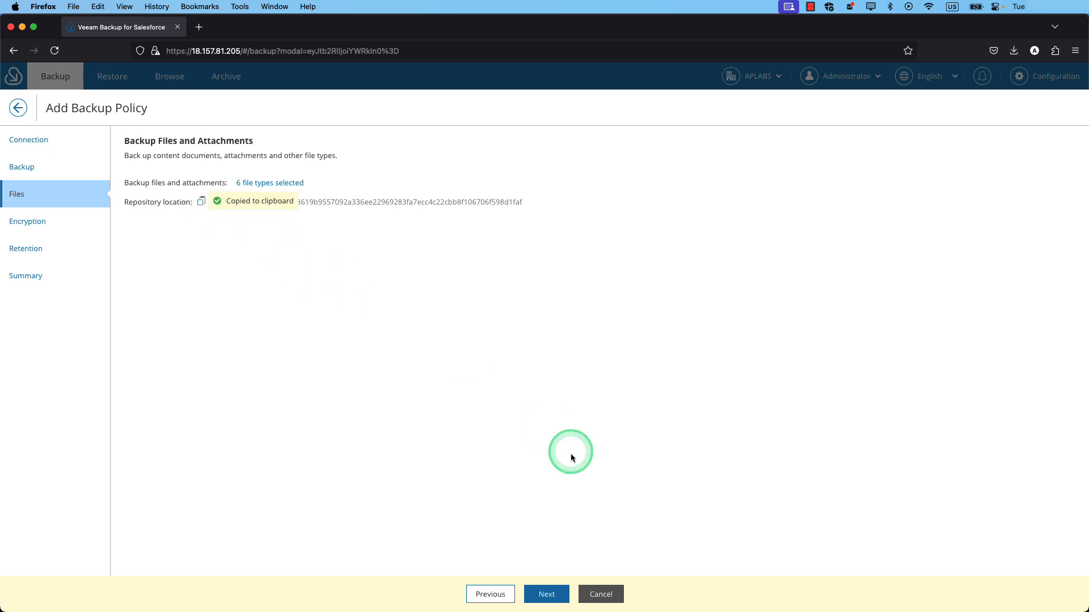
{"action": "left_click", "coordinate": [547, 595]}
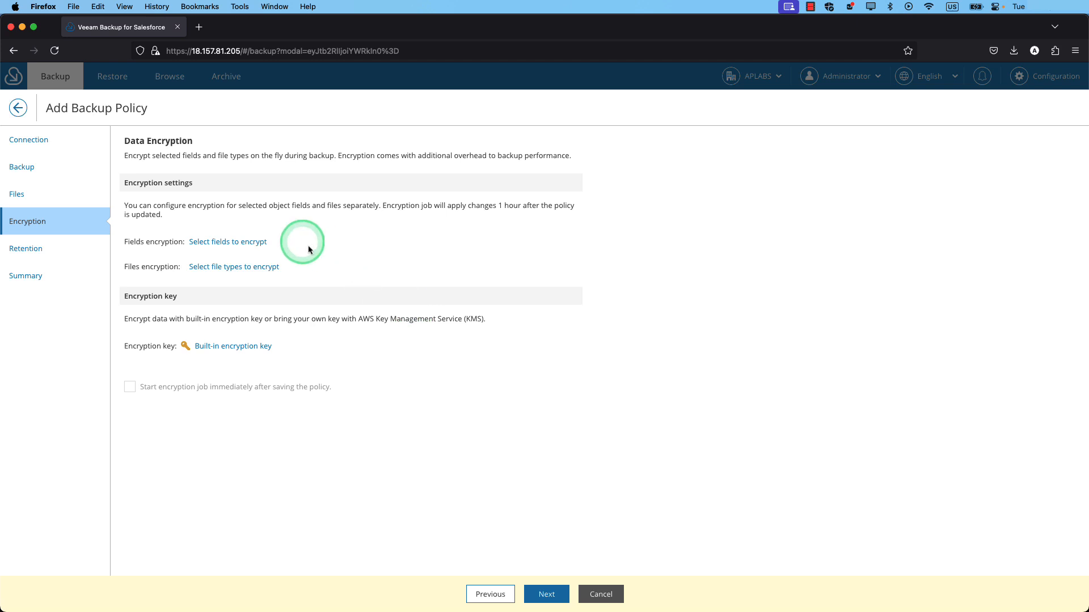
In the fields encryption selection, filter the objects by car and select Card Payment Method
{"action": "left_click", "coordinate": [261, 243]}
{"action": "left_click", "coordinate": [529, 277]}
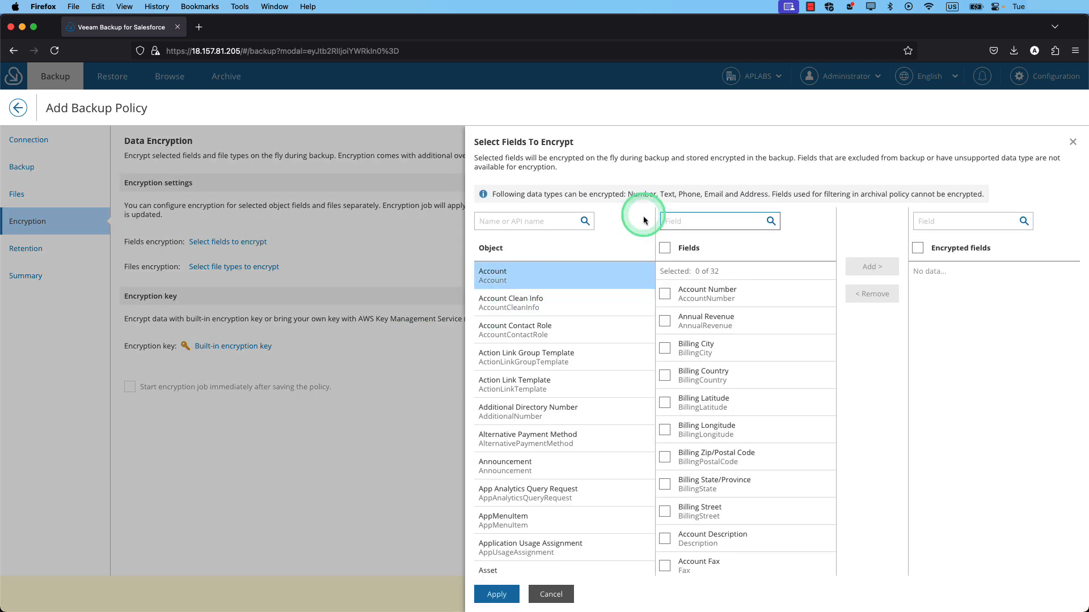
{"action": "left_click", "coordinate": [539, 221]}
{"action": "type", "text": "car"}
{"action": "left_click", "coordinate": [535, 277]}
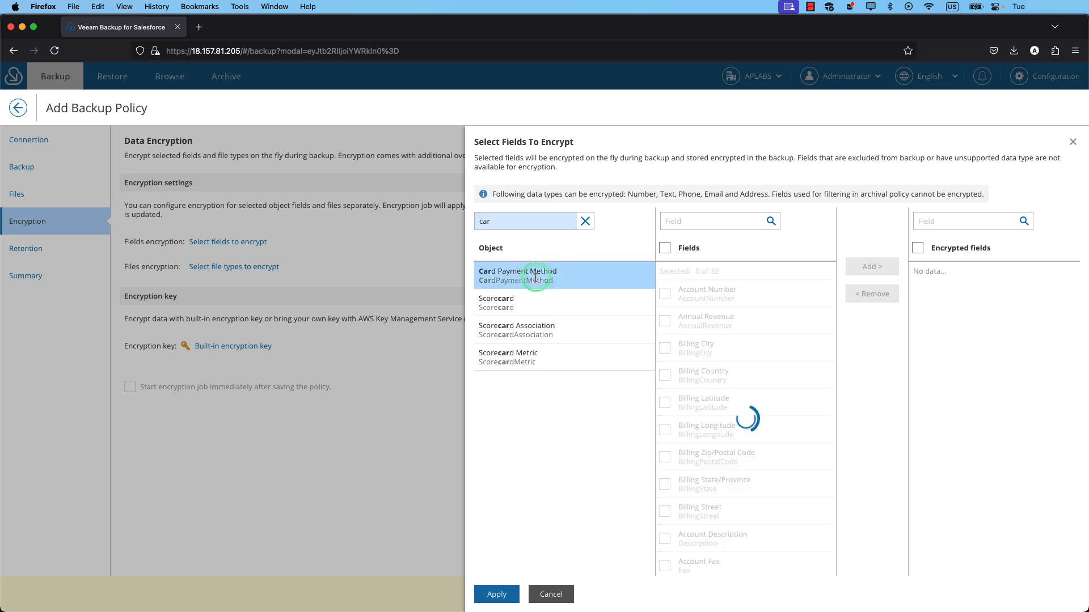
Add the Card Payment Method fields IP Address, MAC Address, Nickname and City to the encrypted fields
{"action": "scroll", "coordinate": [658, 352], "scroll_direction": "down", "scroll_amount": 3}
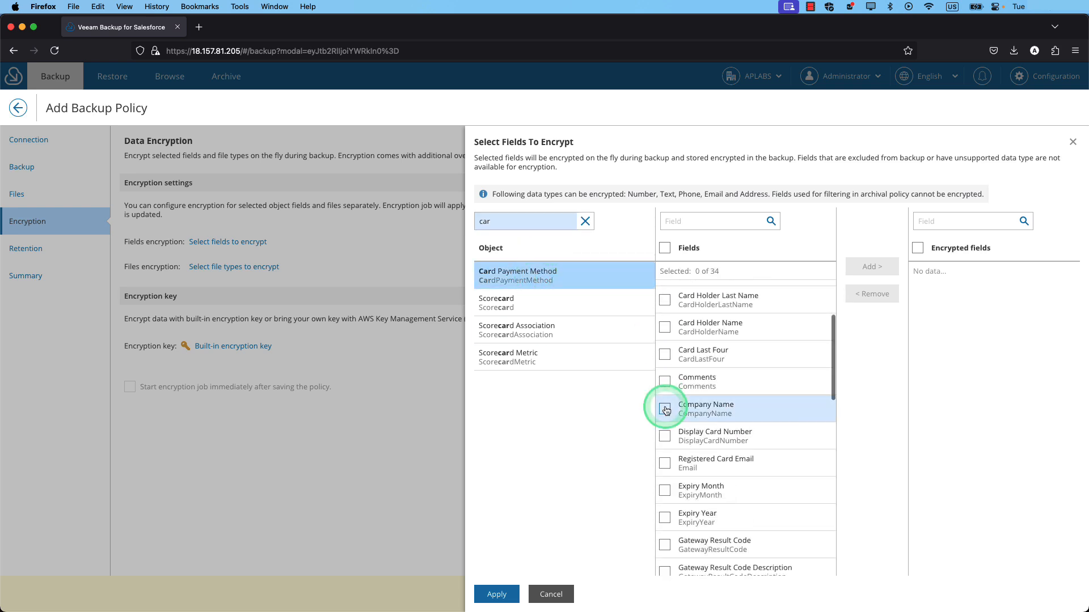
{"action": "scroll", "coordinate": [667, 311], "scroll_direction": "down", "scroll_amount": 8}
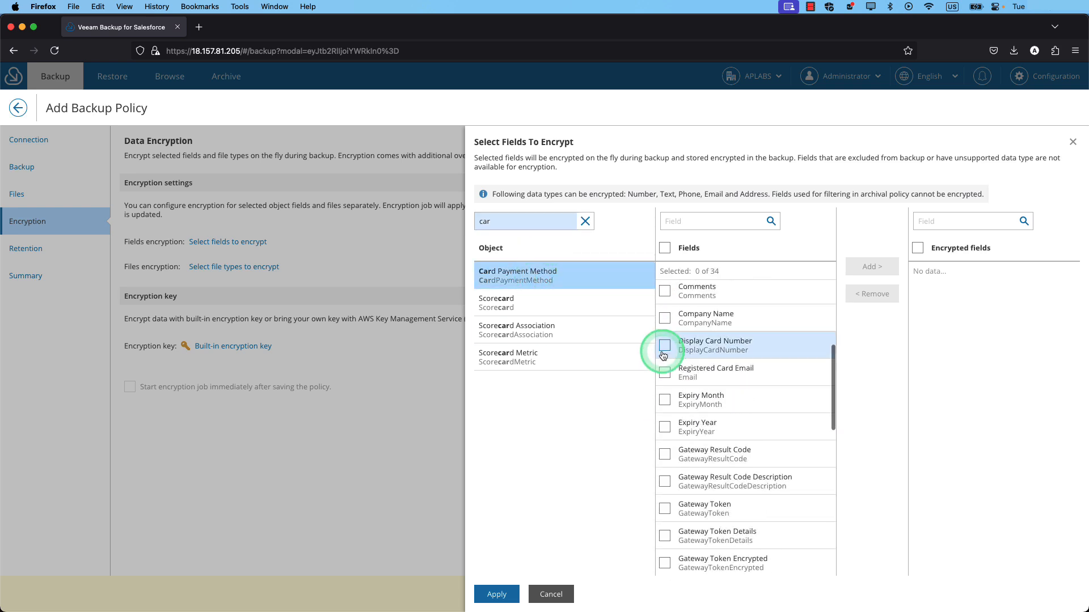
{"action": "left_click", "coordinate": [665, 426]}
{"action": "left_click", "coordinate": [665, 452]}
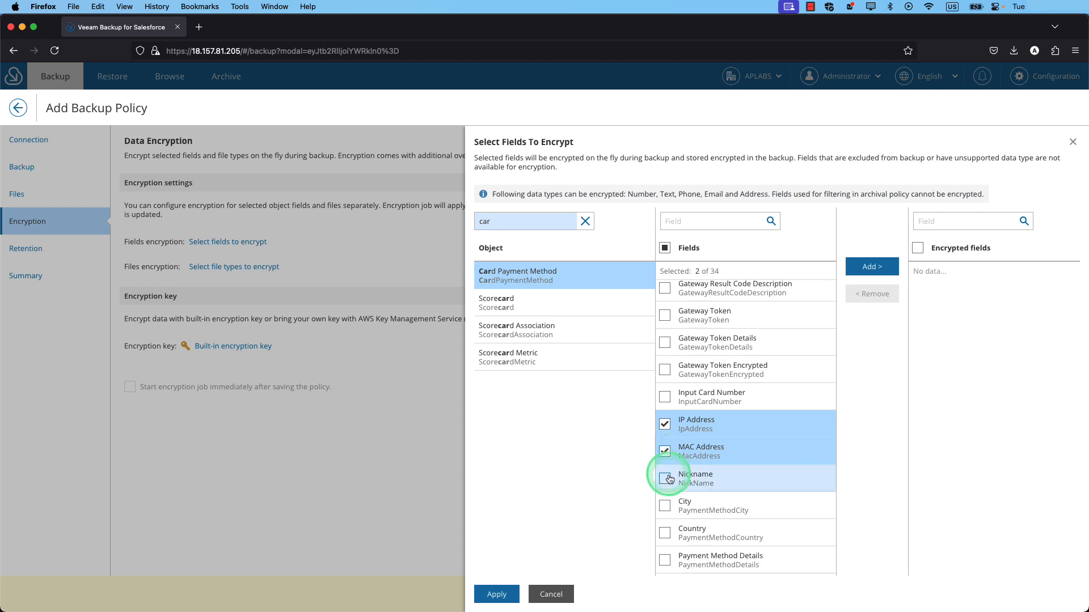
{"action": "left_click", "coordinate": [665, 479]}
{"action": "left_click", "coordinate": [665, 506]}
{"action": "left_click", "coordinate": [872, 266]}
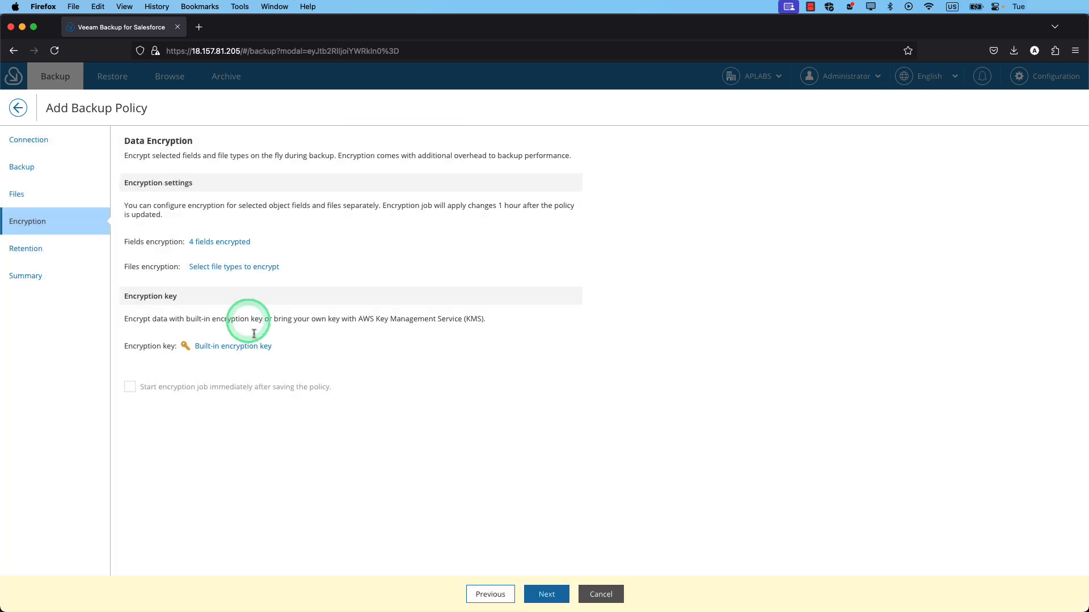
Add the Content Version and Attachment file types to the files encryption and apply the selection
{"action": "left_click", "coordinate": [234, 267]}
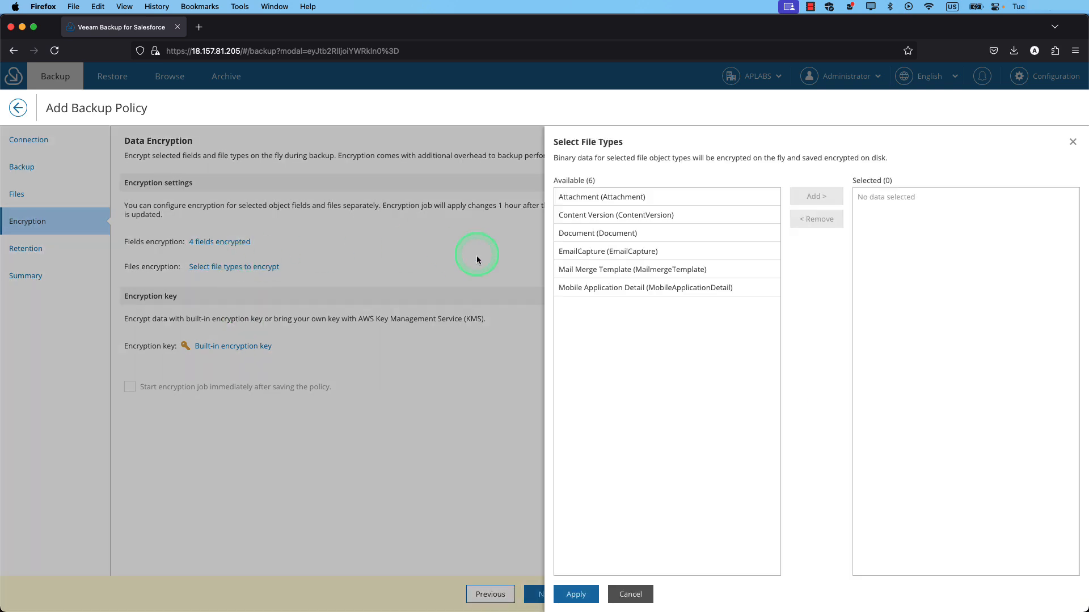
{"action": "left_click", "coordinate": [641, 214]}
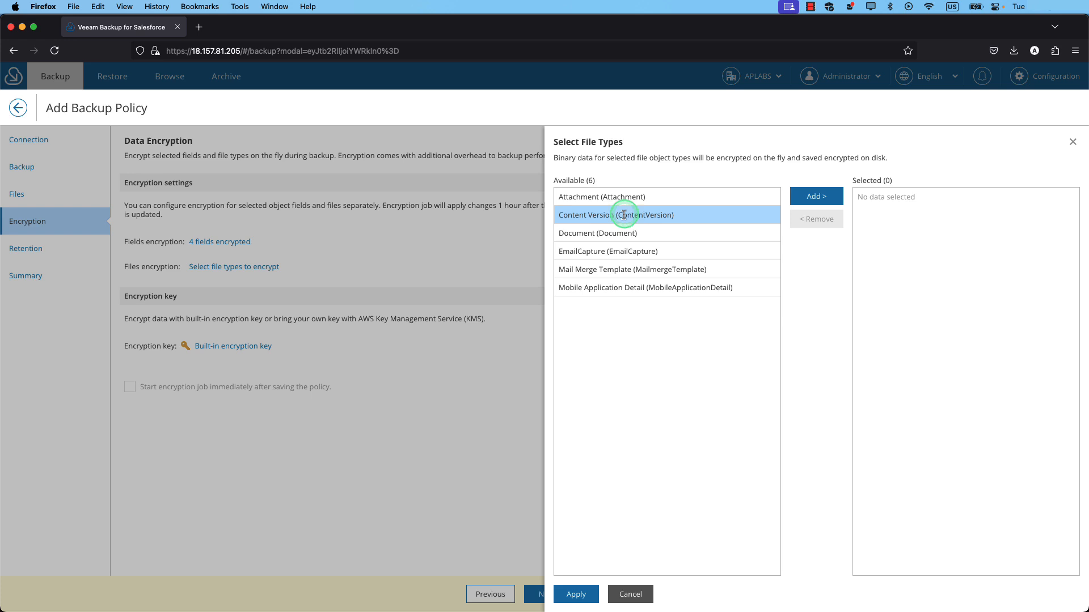
{"action": "left_click", "coordinate": [796, 197]}
{"action": "left_click", "coordinate": [730, 202]}
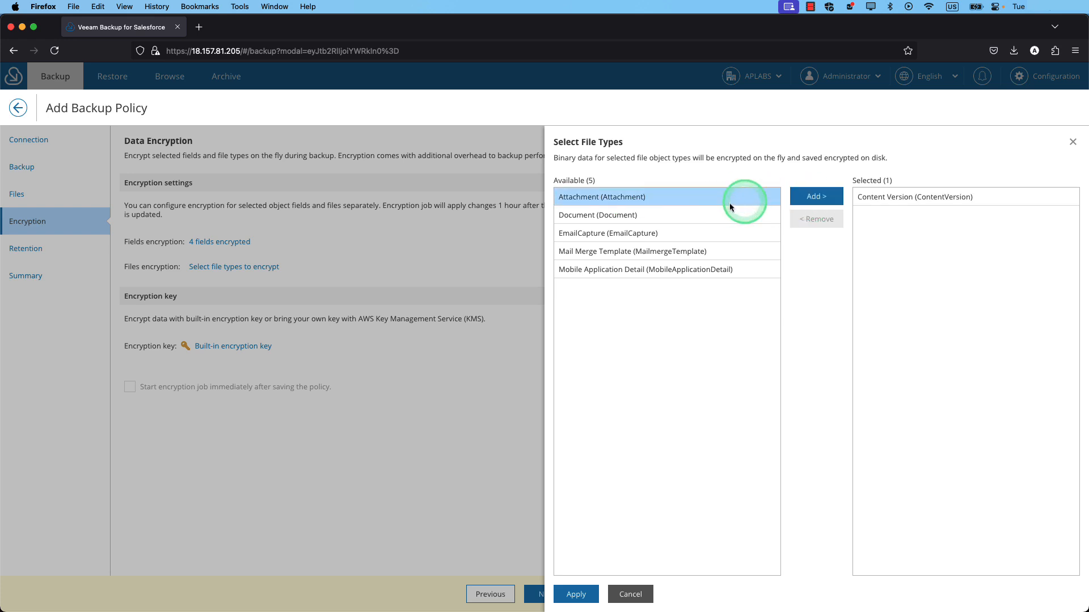
{"action": "left_click", "coordinate": [810, 198]}
{"action": "left_click", "coordinate": [584, 594]}
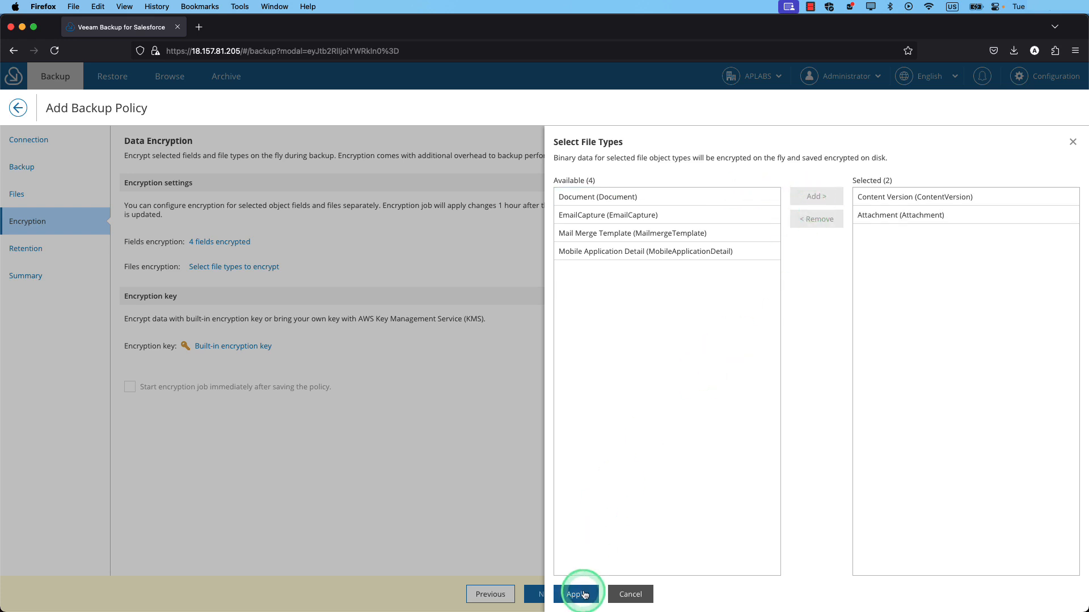
Open the encryption key settings and check the available key management services
{"action": "left_click", "coordinate": [234, 347]}
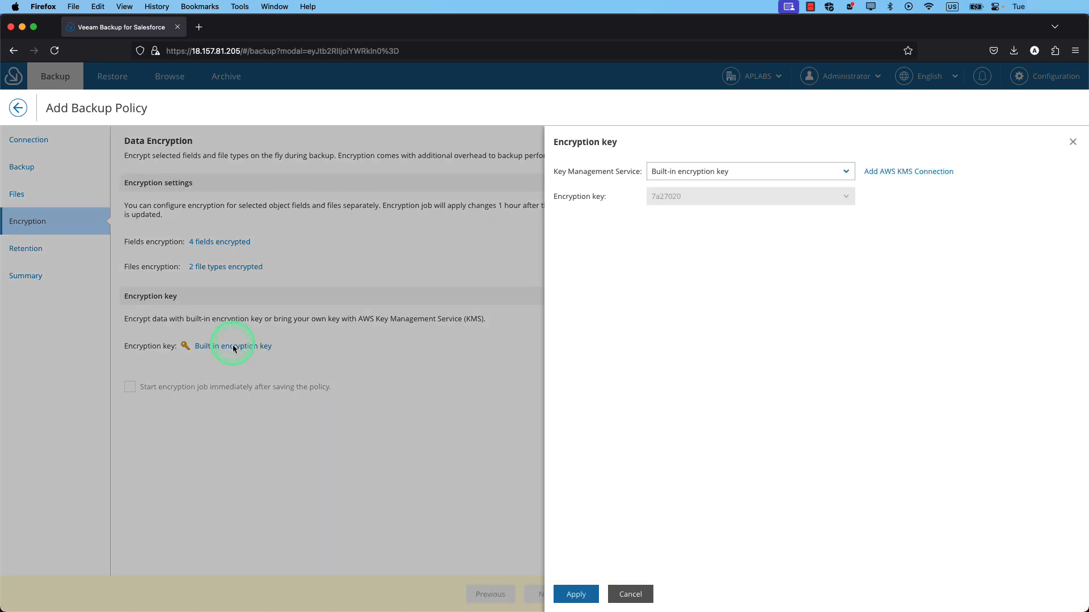
{"action": "left_click", "coordinate": [730, 170]}
{"action": "left_click", "coordinate": [731, 165]}
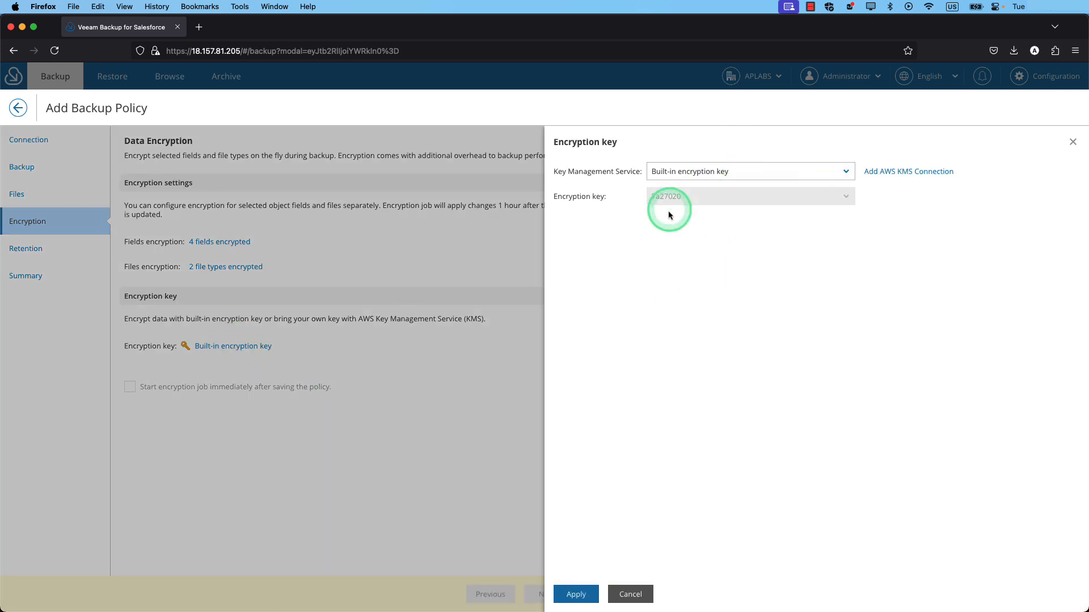
Open a new AWS Key Management Service connection, clear its prefilled access key fields, examine the required details, and cancel without saving
{"action": "left_click", "coordinate": [914, 178]}
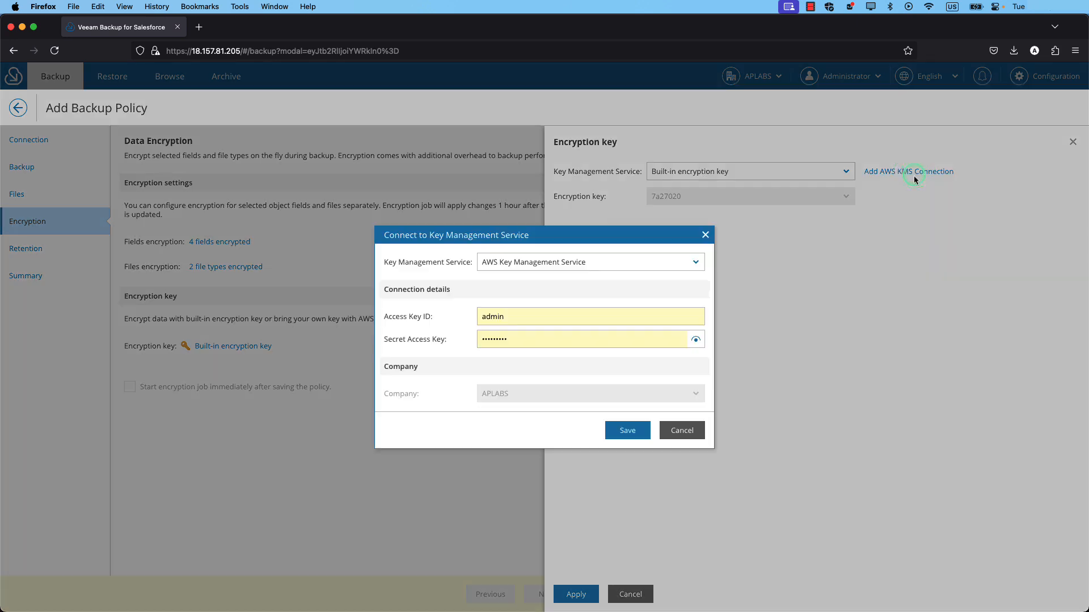
{"action": "left_click", "coordinate": [577, 323]}
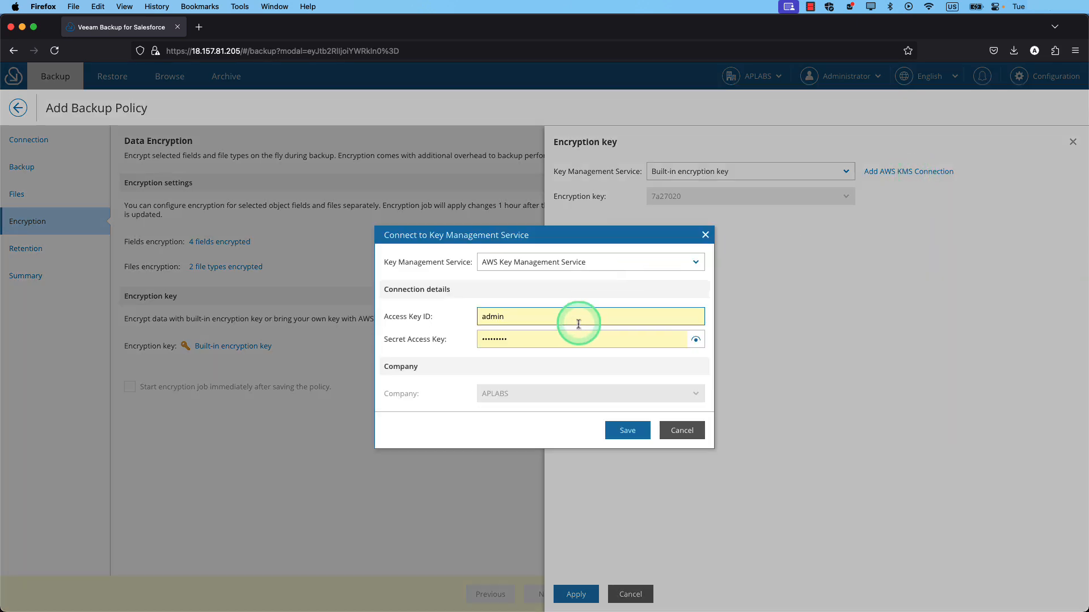
{"action": "key", "text": "BackSpace"}
{"action": "key", "text": "BackSpace"}
{"action": "key", "text": "BackSpace"}
{"action": "key", "text": "BackSpace"}
{"action": "key", "text": "BackSpace"}
{"action": "key", "text": "Tab"}
{"action": "key", "text": "BackSpace"}
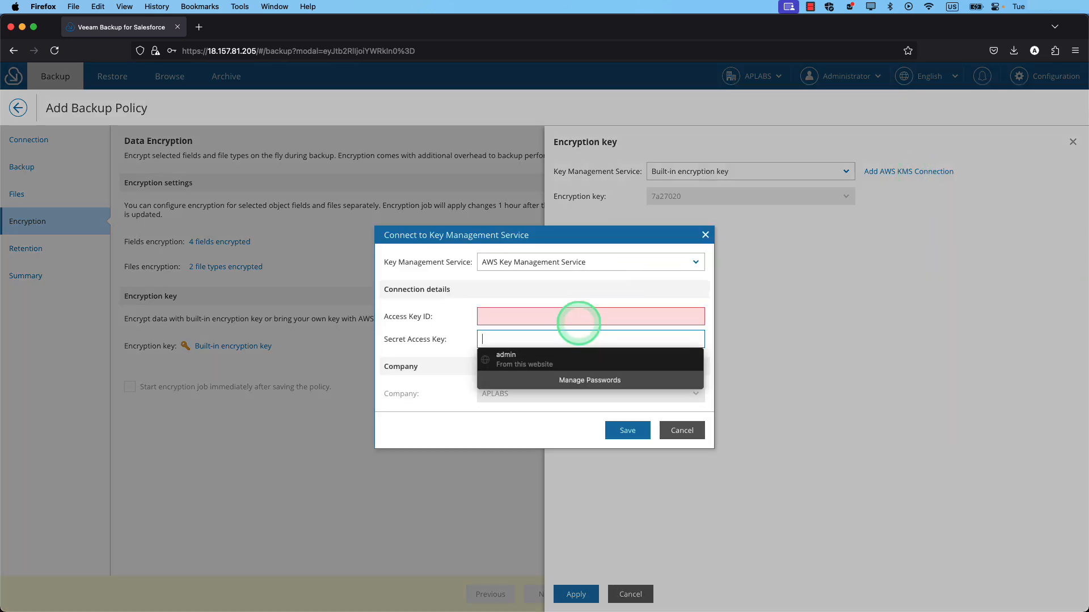
{"action": "left_click", "coordinate": [442, 354]}
{"action": "scroll", "coordinate": [405, 318], "scroll_direction": "up", "scroll_amount": 10}
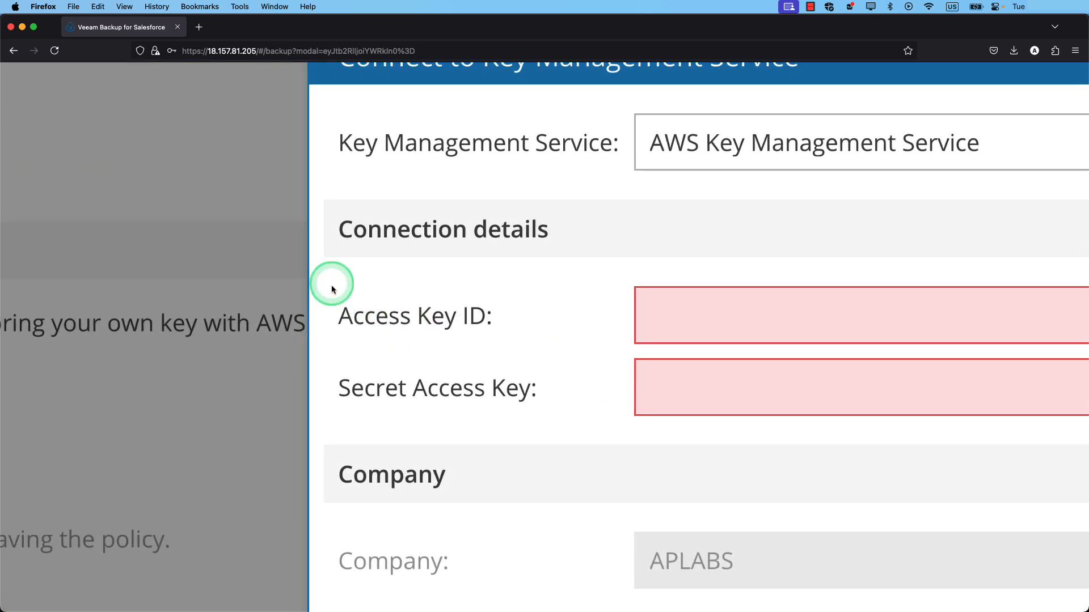
{"action": "scroll", "coordinate": [333, 290], "scroll_direction": "down", "scroll_amount": 10}
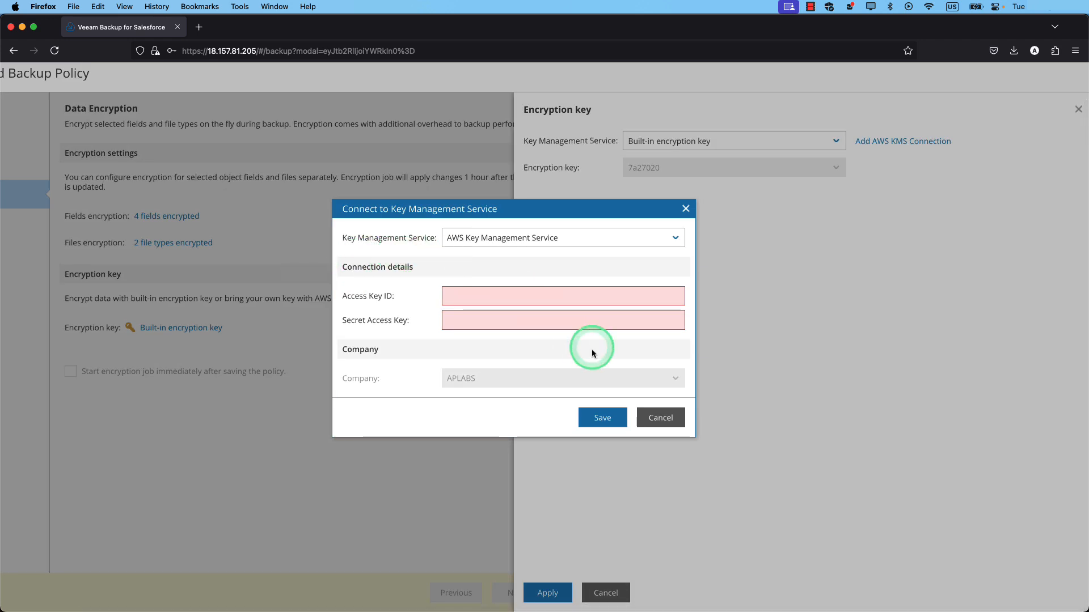
{"action": "left_click", "coordinate": [659, 424]}
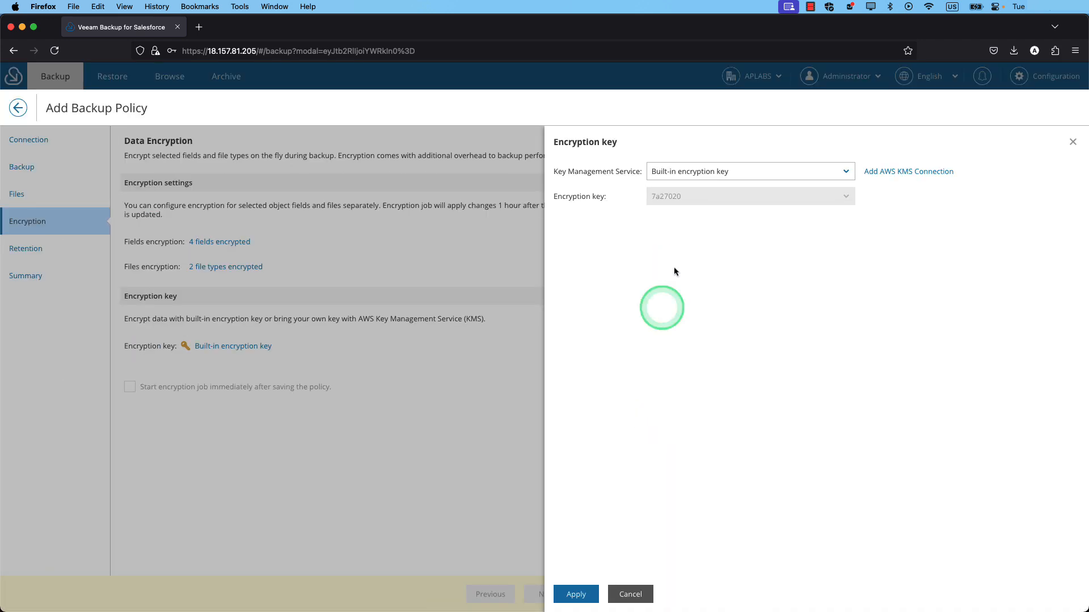
Apply the built-in encryption key to the policy
{"action": "left_click", "coordinate": [571, 594]}
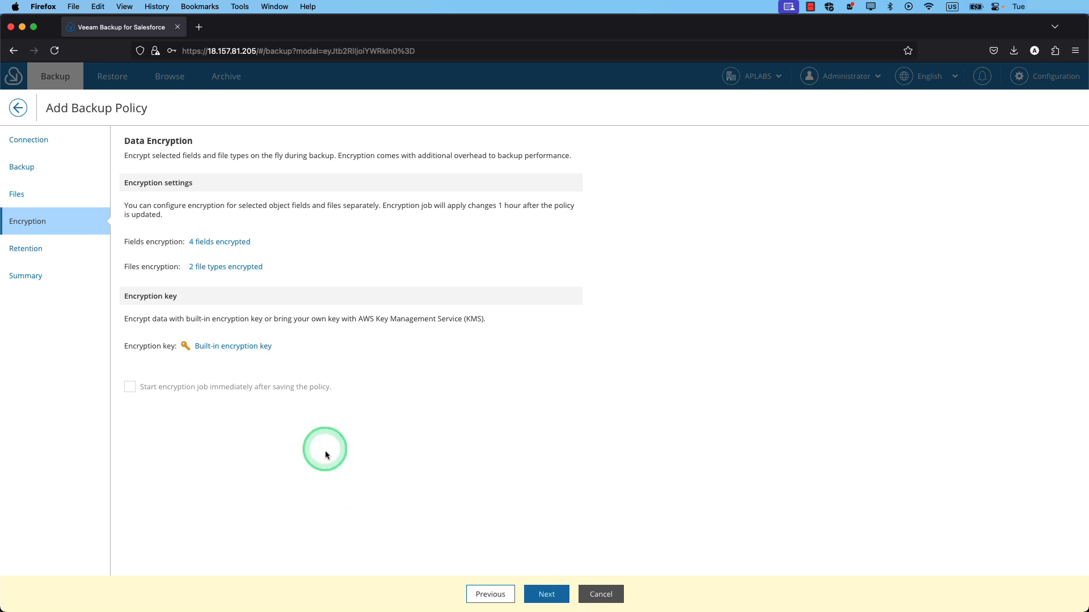
Continue to the retention settings and check the available time units for the main retention schedule
{"action": "left_click", "coordinate": [549, 594]}
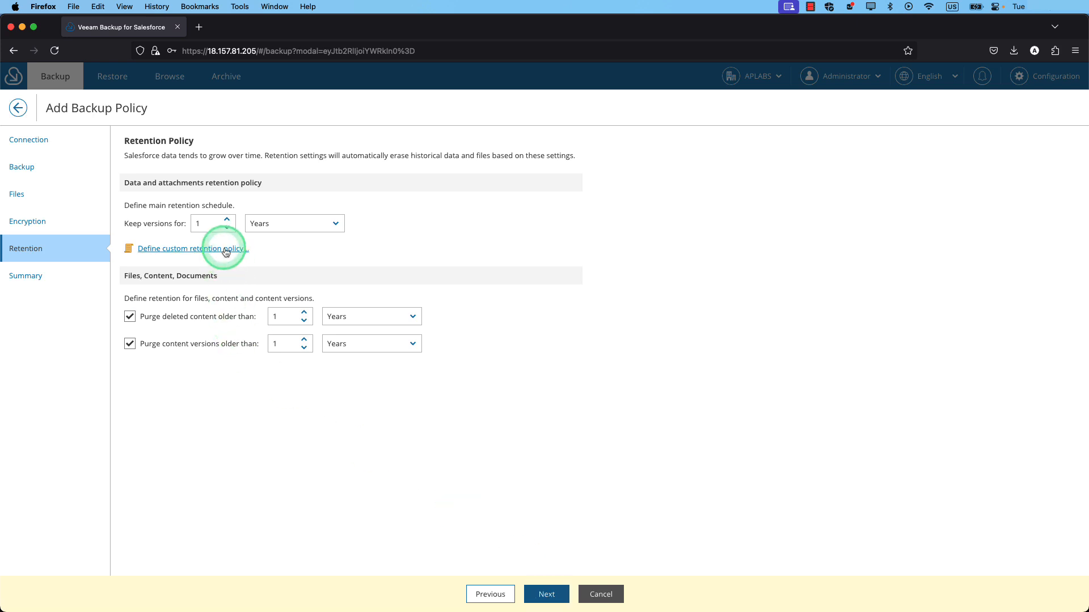
{"action": "left_click", "coordinate": [261, 224]}
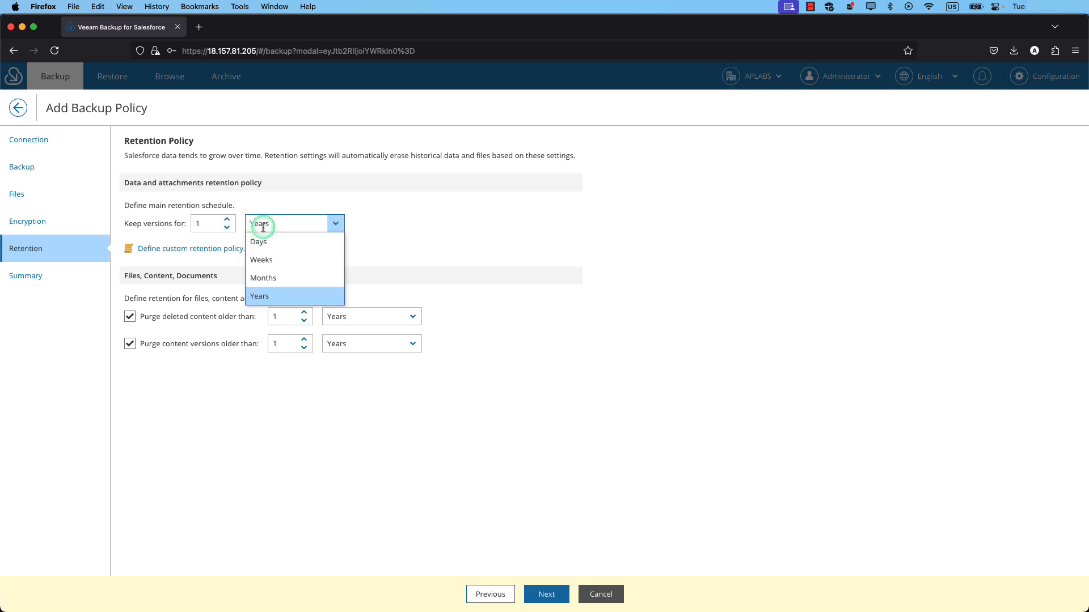
{"action": "left_click", "coordinate": [267, 203]}
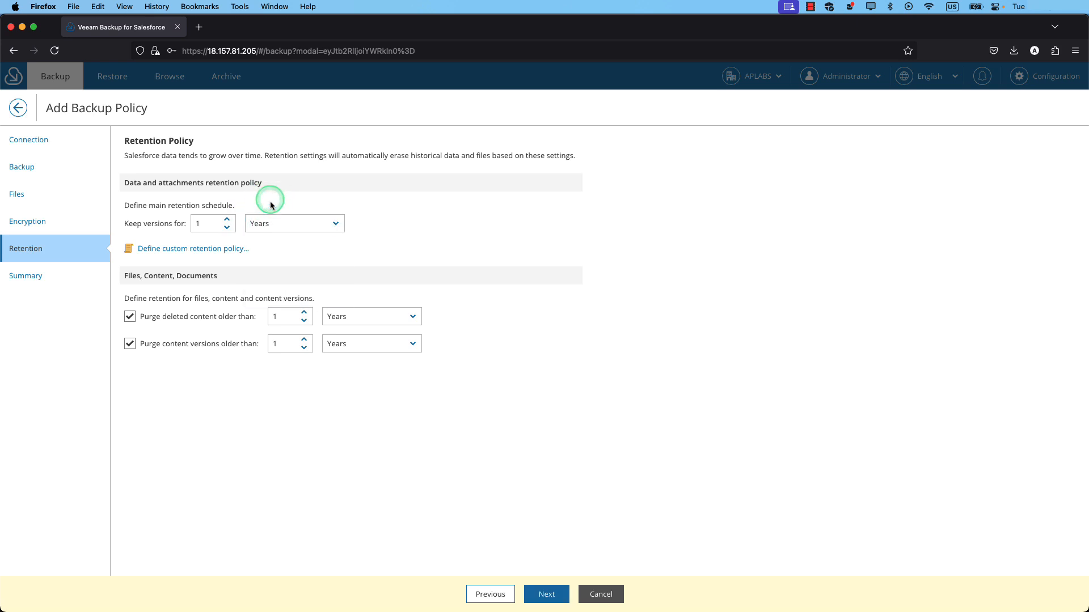
Define a custom retention policy and add the Case object to it
{"action": "left_click", "coordinate": [216, 250]}
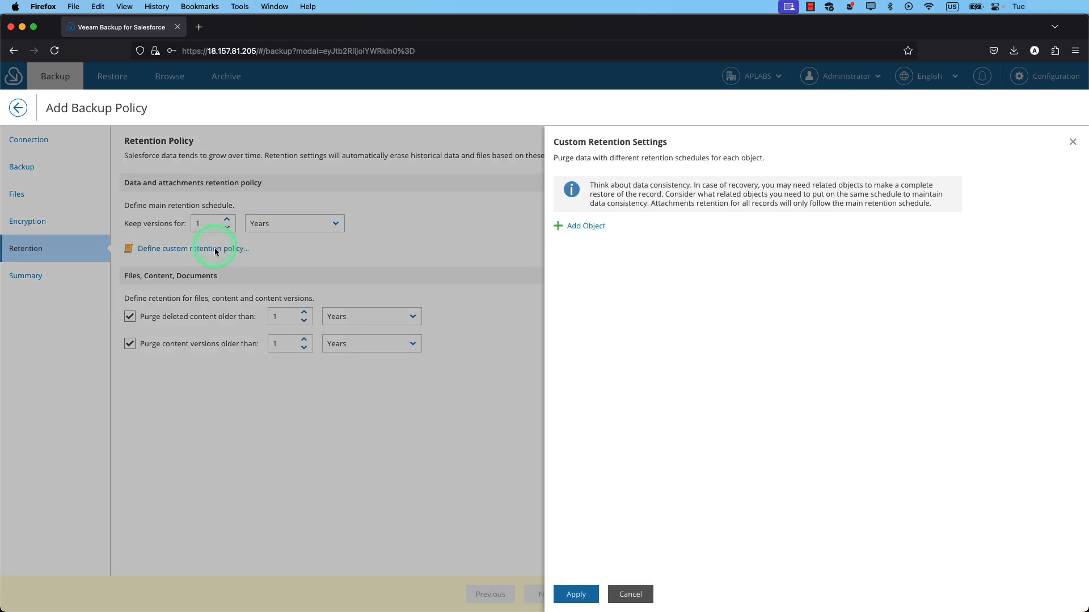
{"action": "left_click", "coordinate": [584, 225]}
{"action": "left_click", "coordinate": [611, 236]}
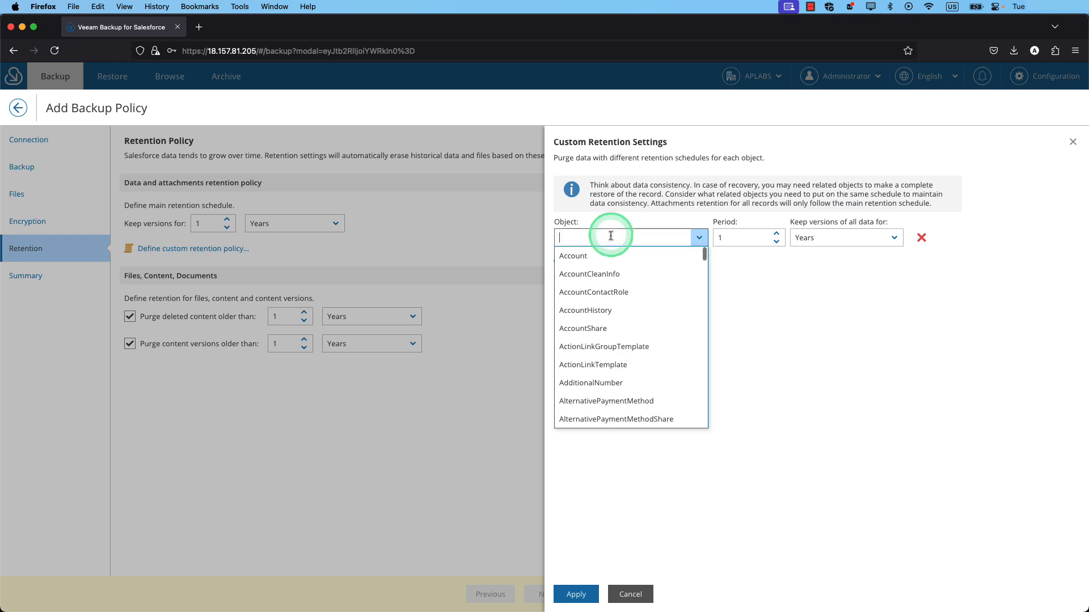
{"action": "type", "text": "cases"}
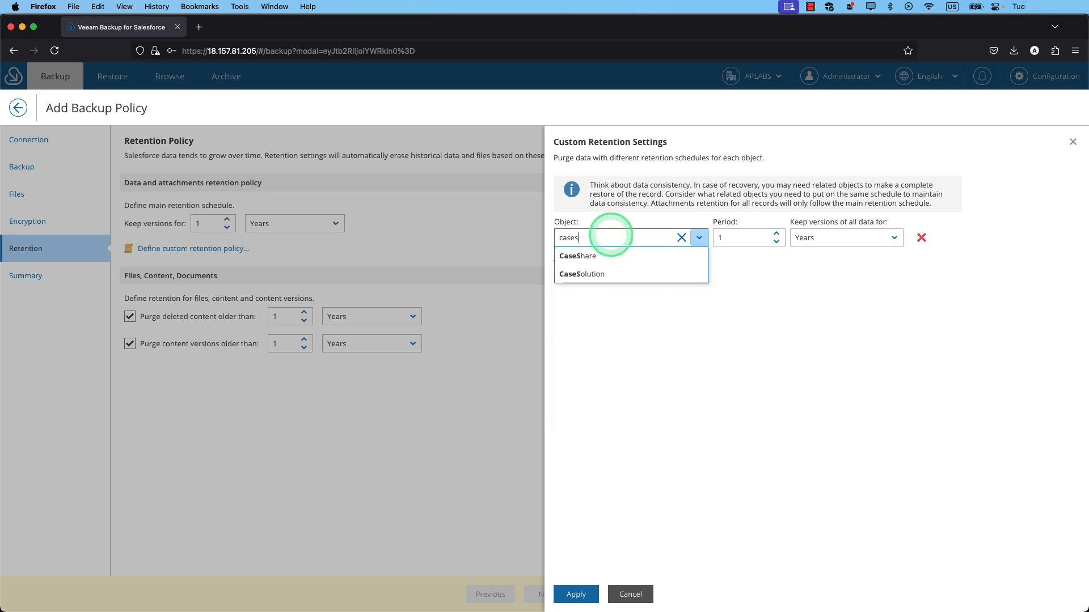
{"action": "key", "text": "BackSpace"}
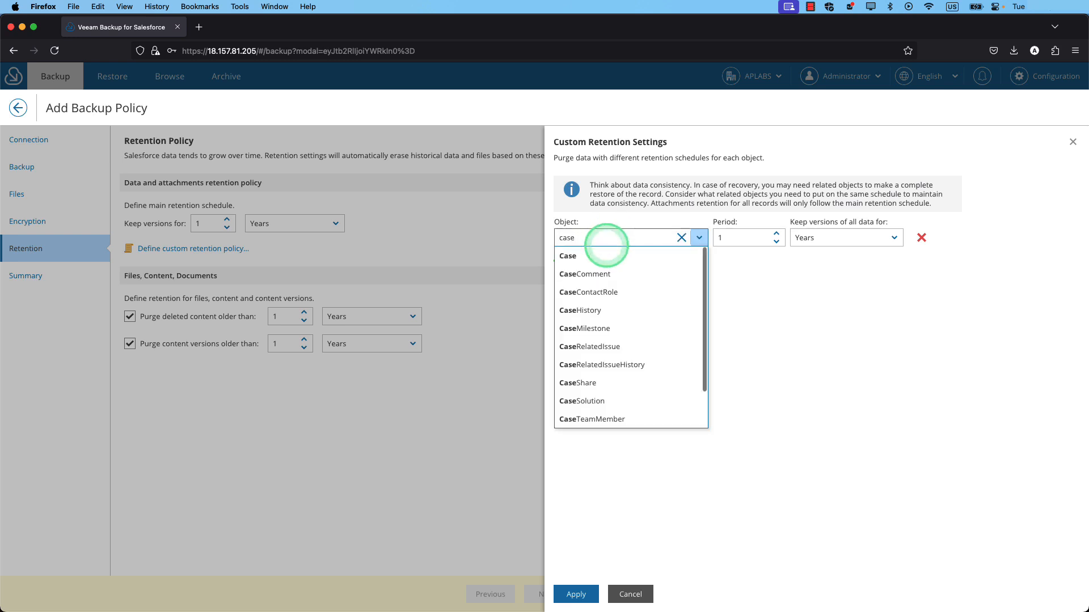
{"action": "left_click", "coordinate": [603, 259]}
Set the Case object's retention period to 10 years and apply the custom retention settings
{"action": "left_click", "coordinate": [759, 236]}
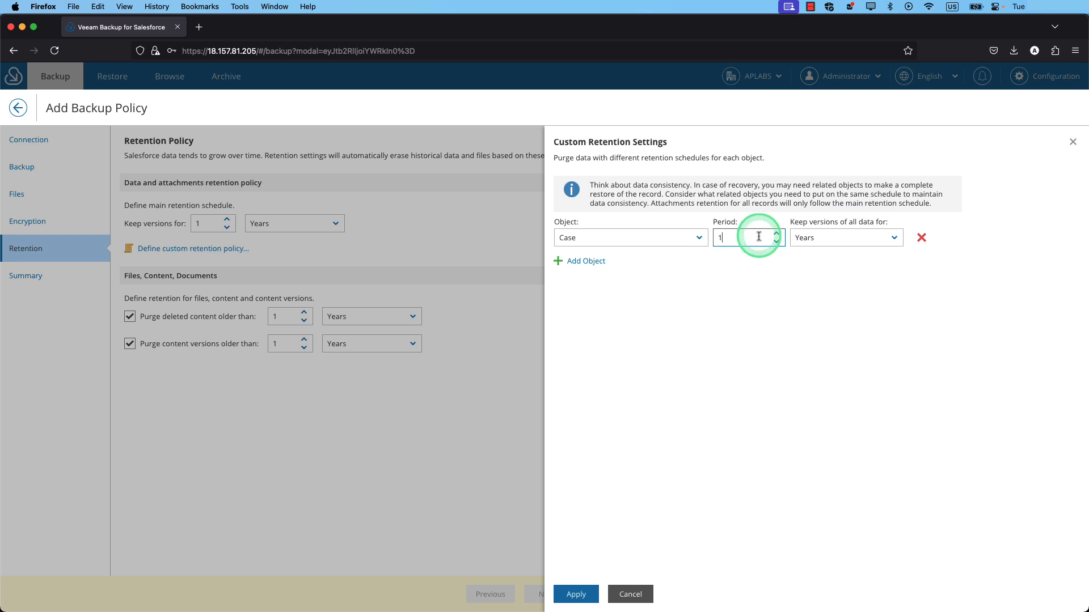
{"action": "type", "text": "0"}
{"action": "left_click", "coordinate": [821, 240]}
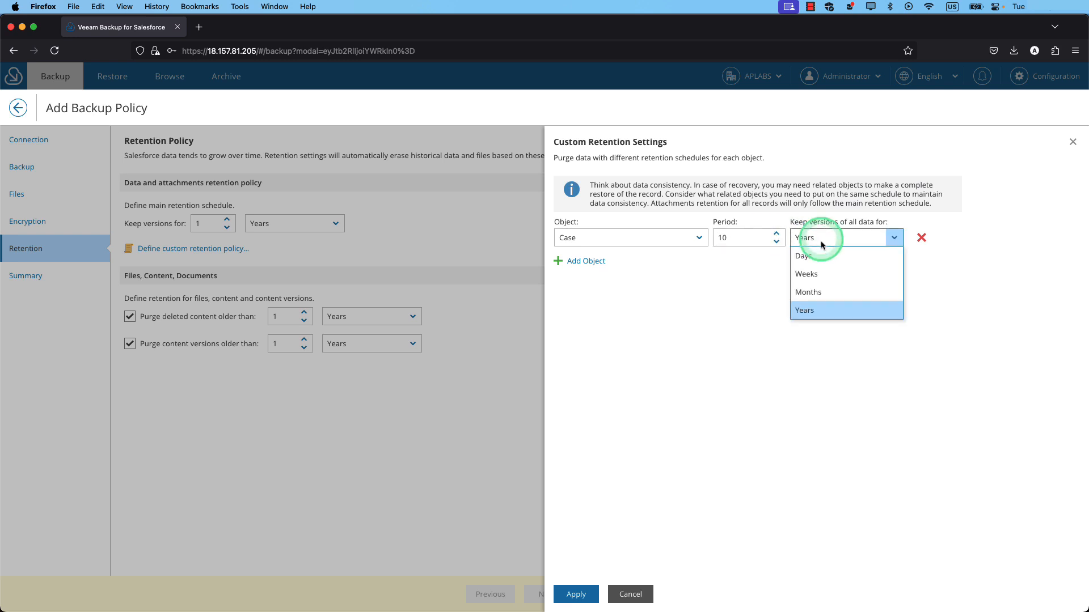
{"action": "left_click", "coordinate": [736, 321]}
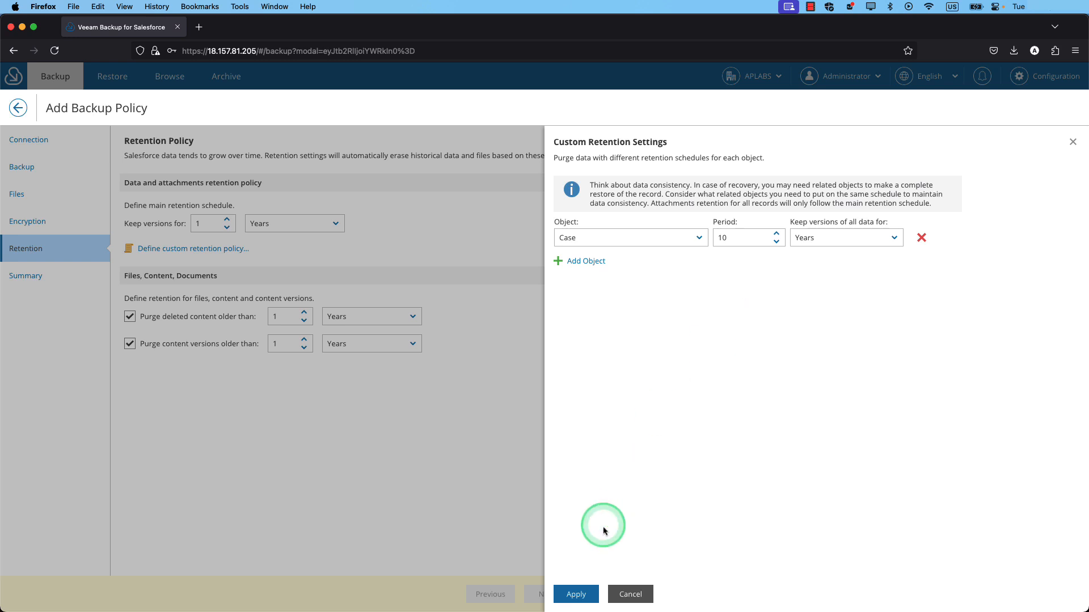
{"action": "left_click", "coordinate": [578, 595]}
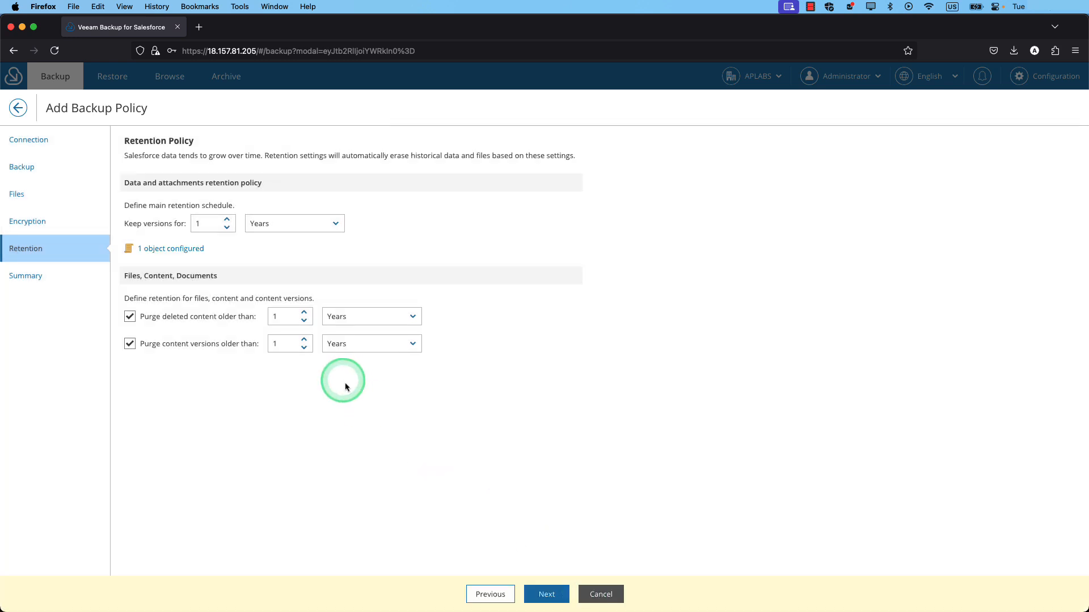
Check the time units for purging deleted content without changing them, and proceed to the policy summary
{"action": "left_click", "coordinate": [347, 328]}
{"action": "left_click", "coordinate": [279, 405]}
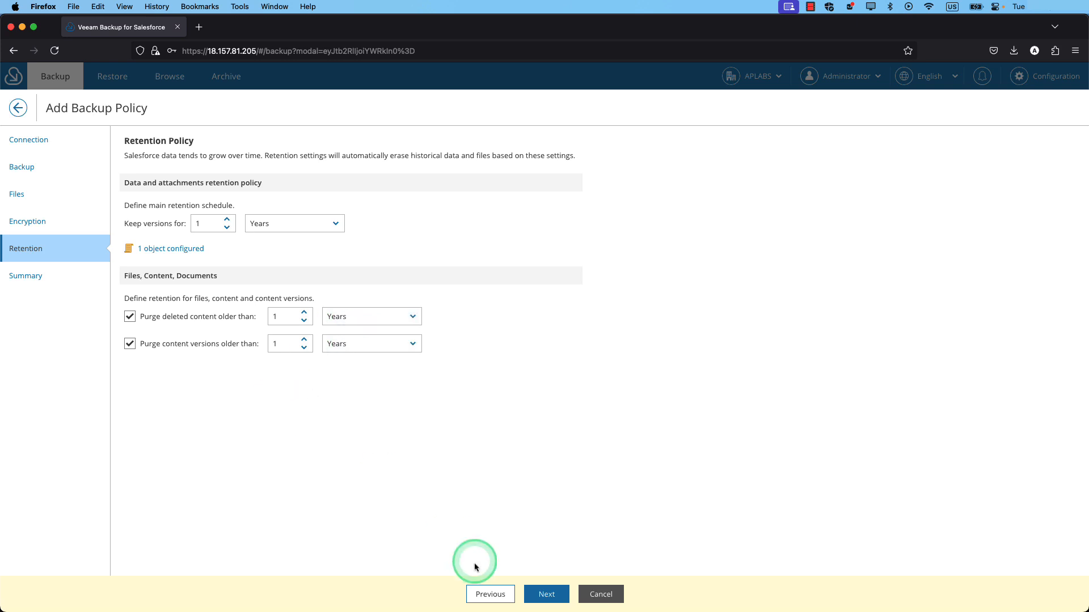
{"action": "left_click", "coordinate": [546, 594]}
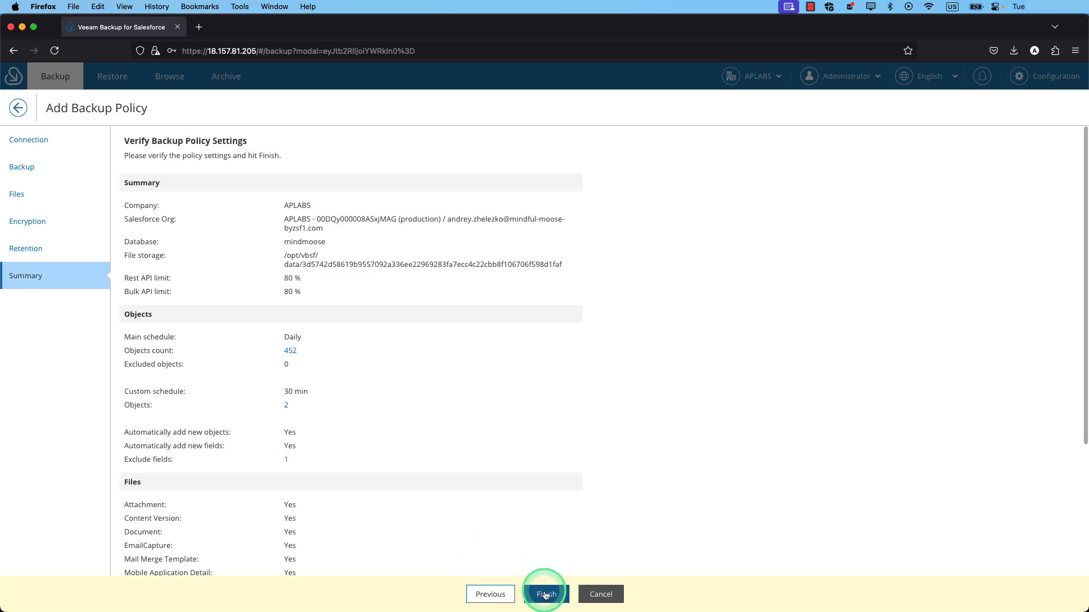
Review the backup policy summary and finish creating the policy
{"action": "scroll", "coordinate": [322, 497], "scroll_direction": "down", "scroll_amount": 5}
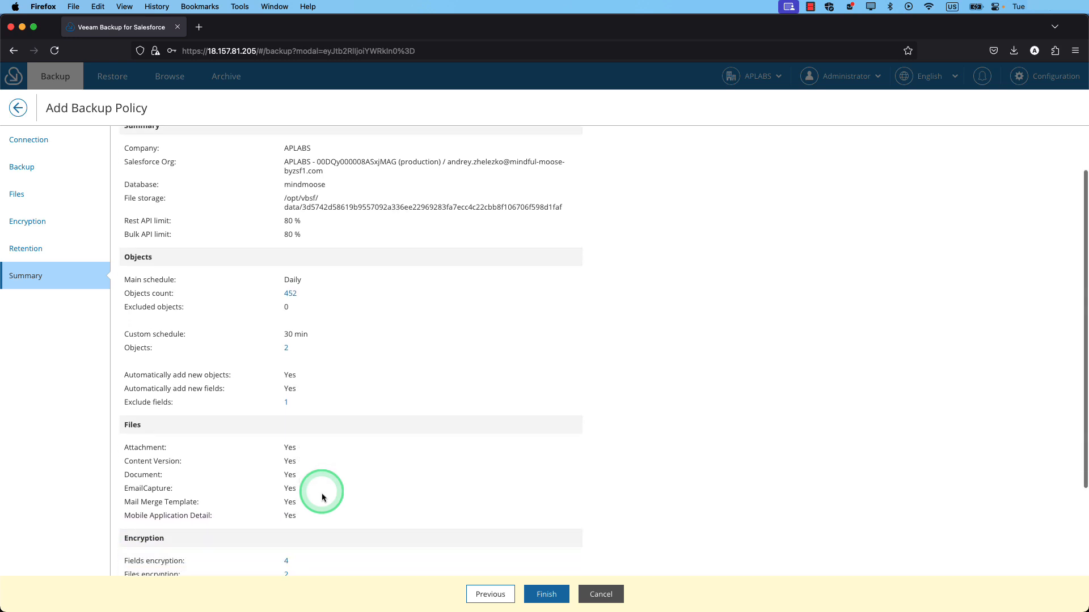
{"action": "scroll", "coordinate": [322, 497], "scroll_direction": "up", "scroll_amount": 5}
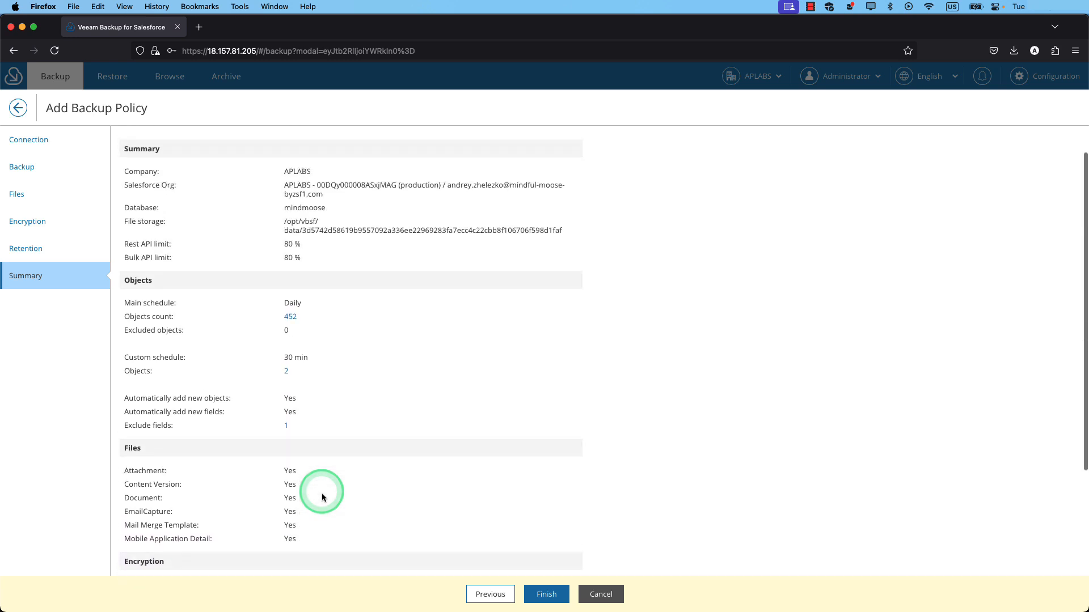
{"action": "left_click", "coordinate": [550, 597]}
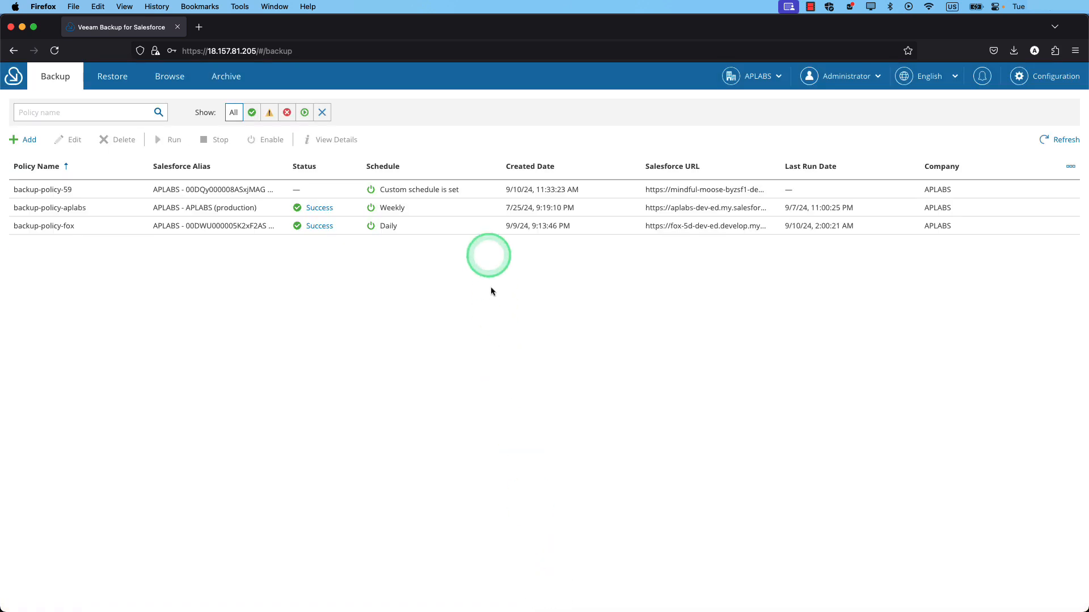
Open the details of backup-policy-59, review its configured settings, and close the details
{"action": "left_click", "coordinate": [488, 192]}
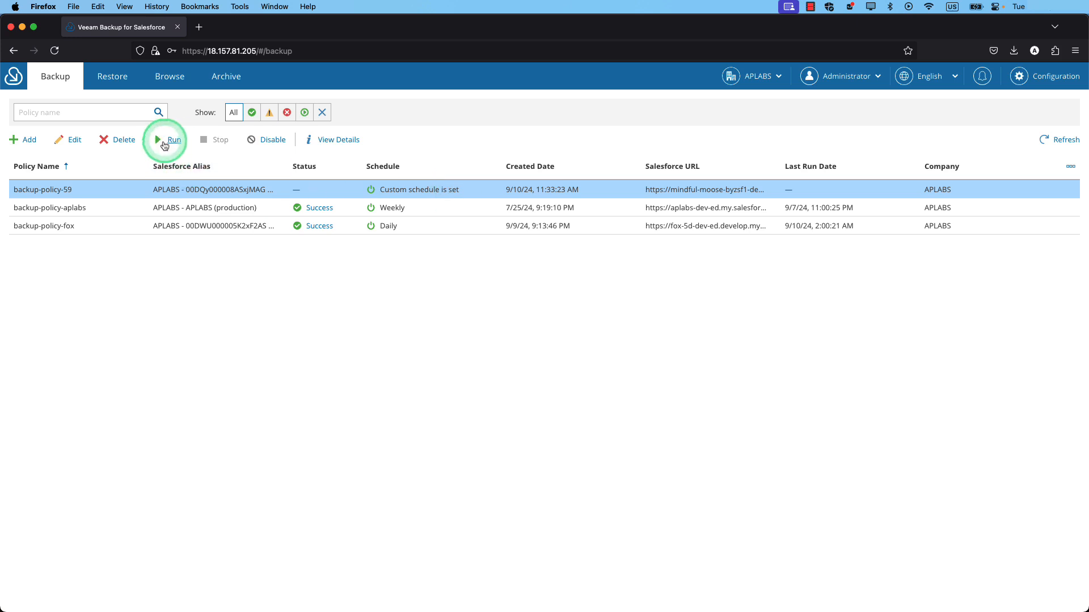
{"action": "left_click", "coordinate": [334, 141]}
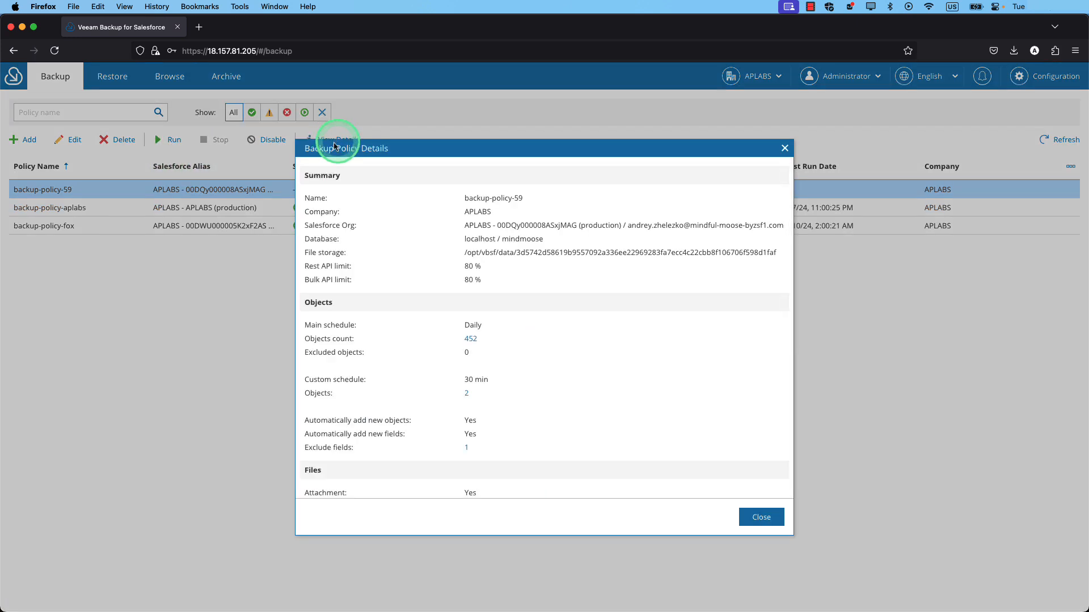
{"action": "scroll", "coordinate": [494, 336], "scroll_direction": "down", "scroll_amount": 6}
{"action": "scroll", "coordinate": [492, 334], "scroll_direction": "up", "scroll_amount": 6}
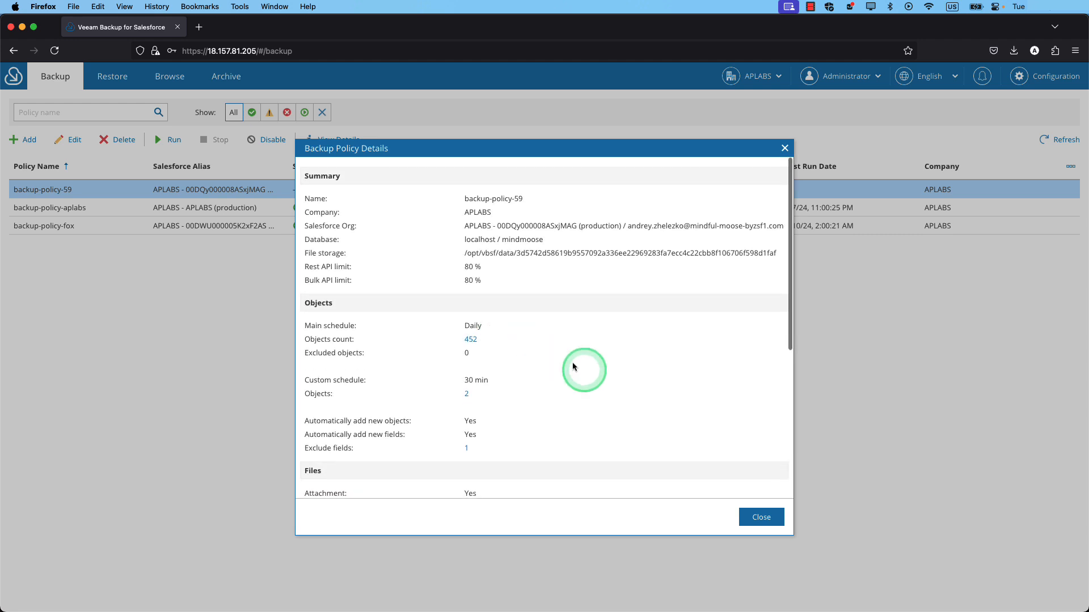
{"action": "left_click", "coordinate": [754, 518]}
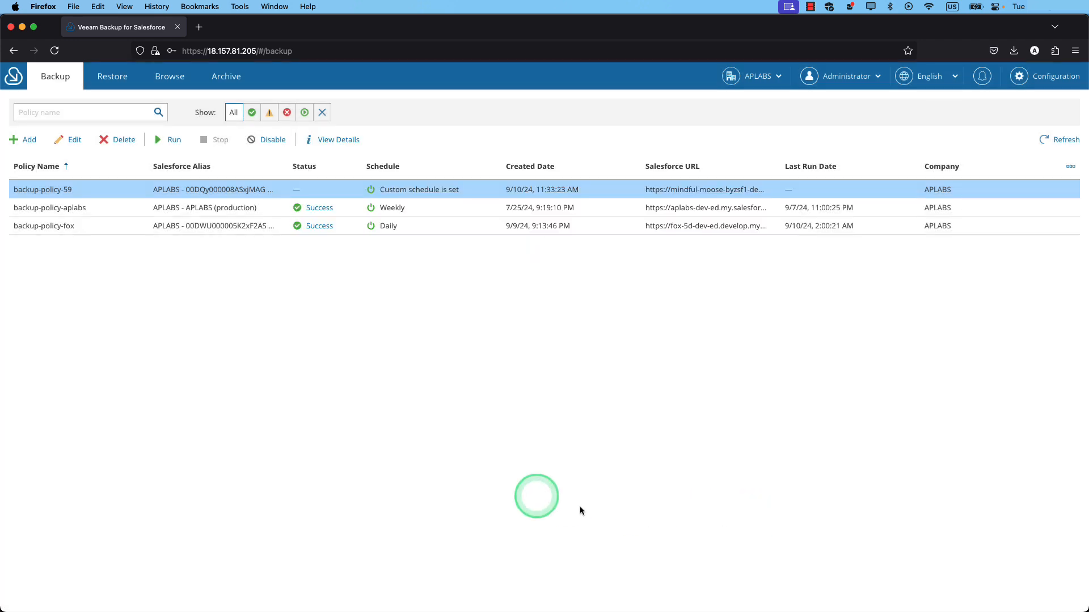